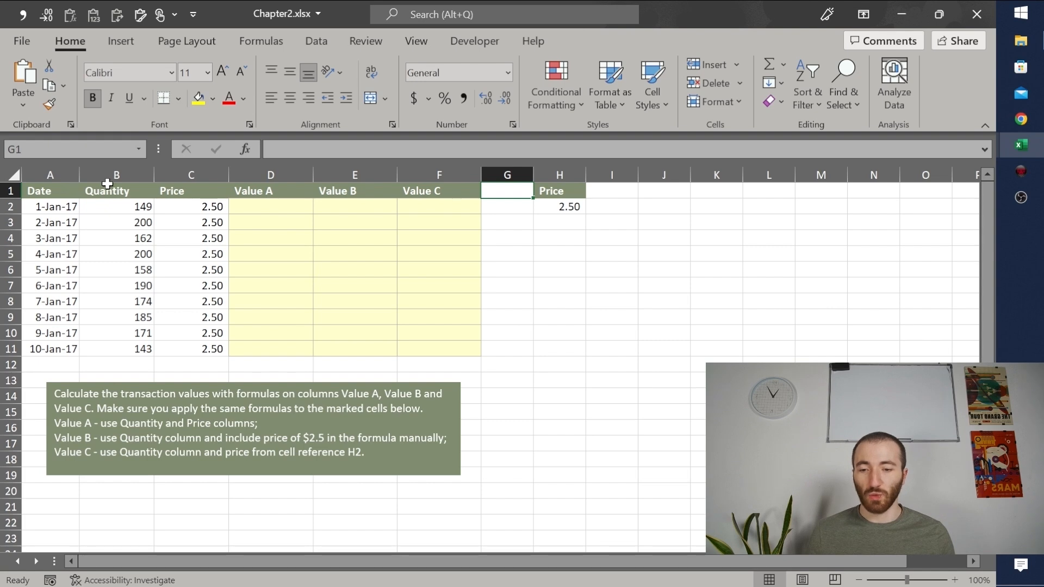
# Step: Examine the Quantity and Price columns, the empty Value A to Value C cells in D2:F11, and the separate price in H2
pyautogui.click(216, 191)
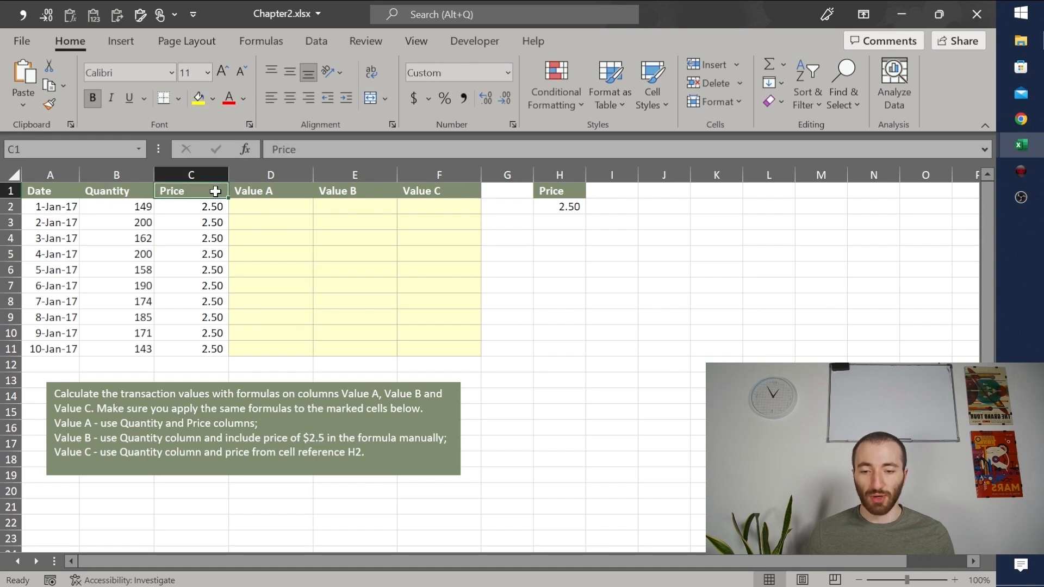
pyautogui.click(297, 189)
pyautogui.click(375, 191)
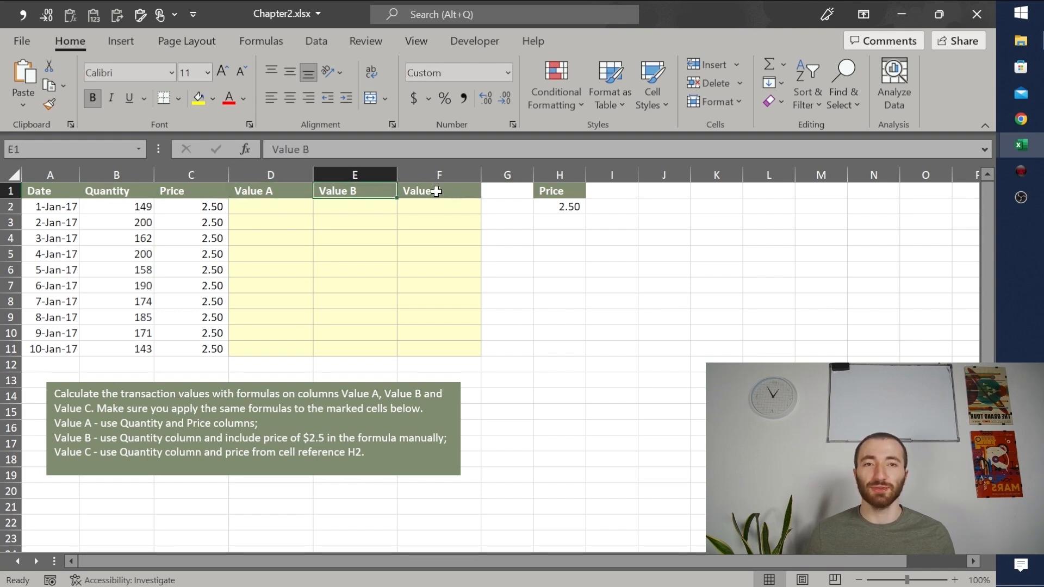
pyautogui.click(436, 192)
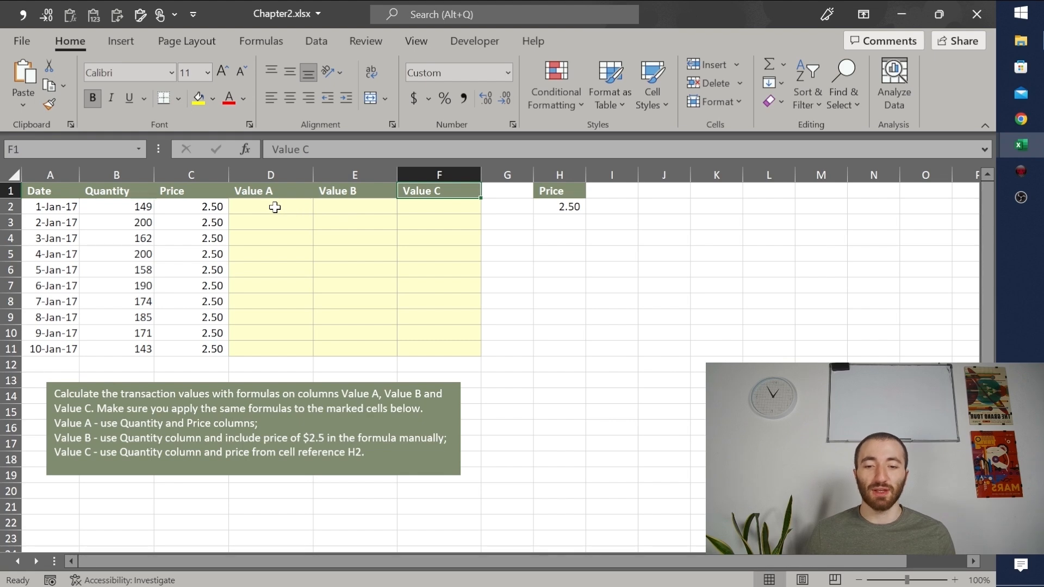
pyautogui.moveTo(291, 207); pyautogui.dragTo(456, 344)
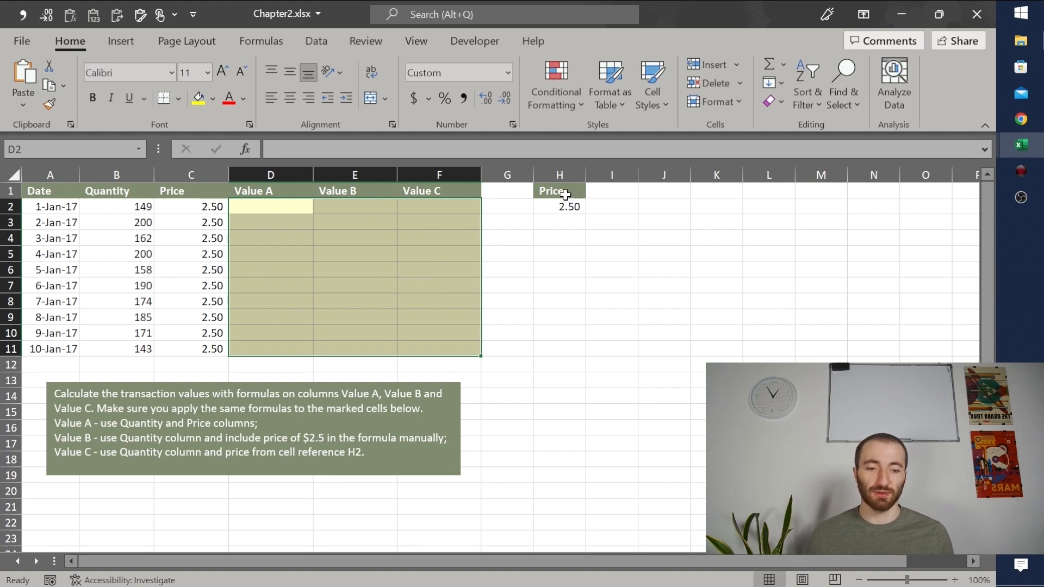
pyautogui.click(566, 196)
pyautogui.click(552, 206)
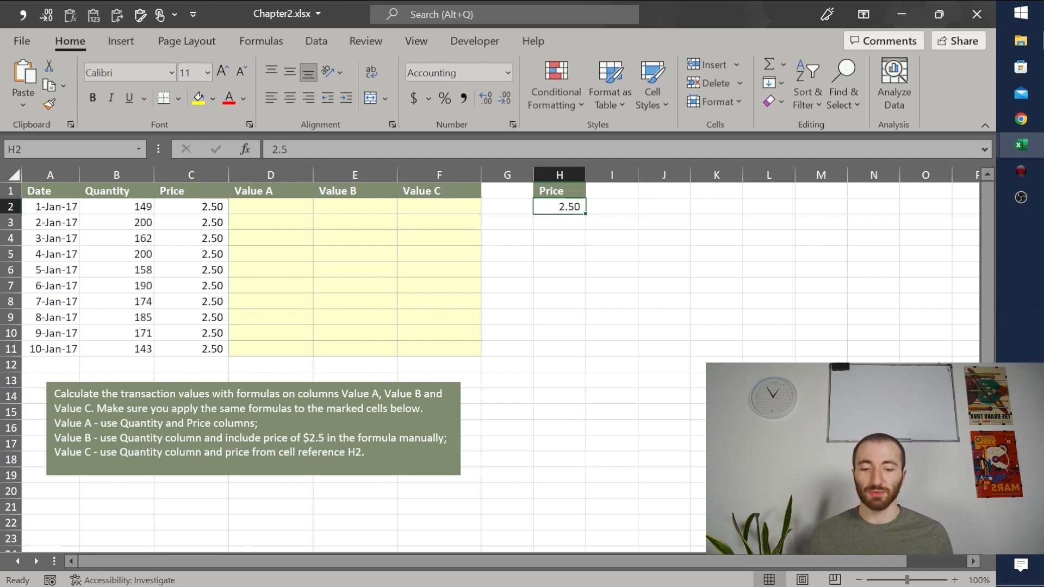
pyautogui.click(294, 173)
pyautogui.click(384, 172)
pyautogui.click(415, 173)
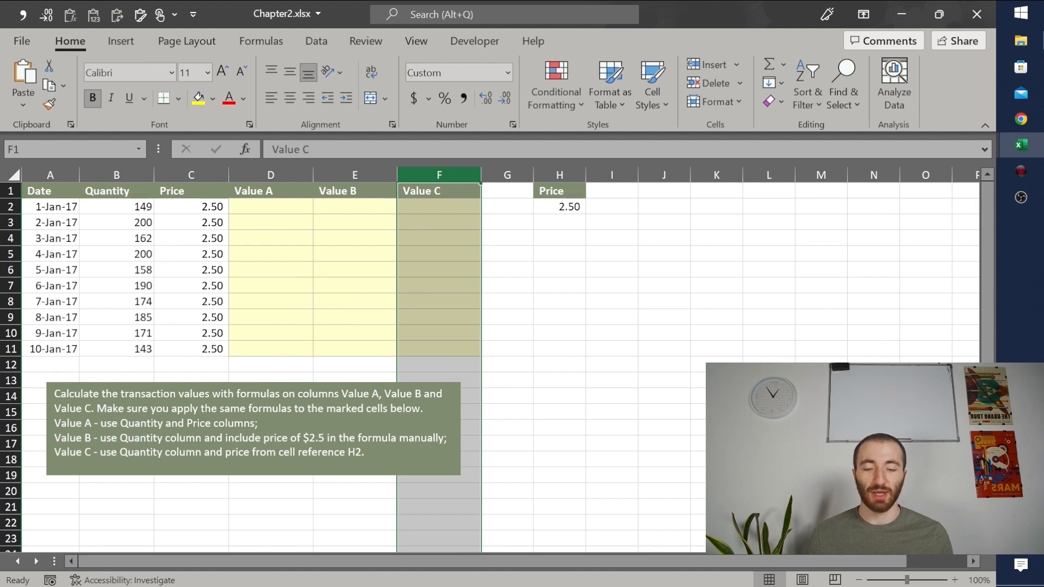
pyautogui.moveTo(289, 195); pyautogui.dragTo(273, 355)
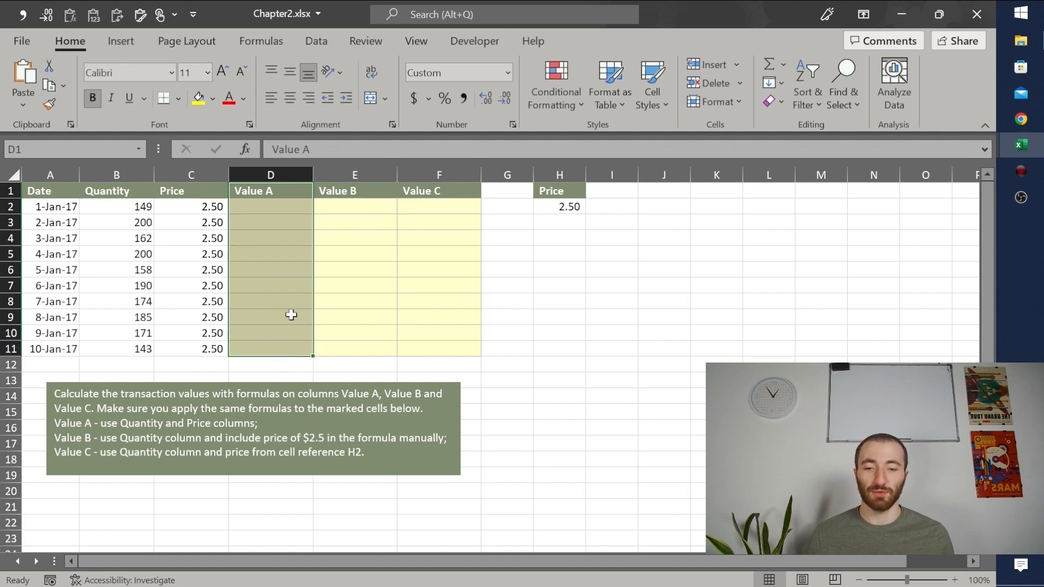
pyautogui.moveTo(369, 188); pyautogui.dragTo(361, 344)
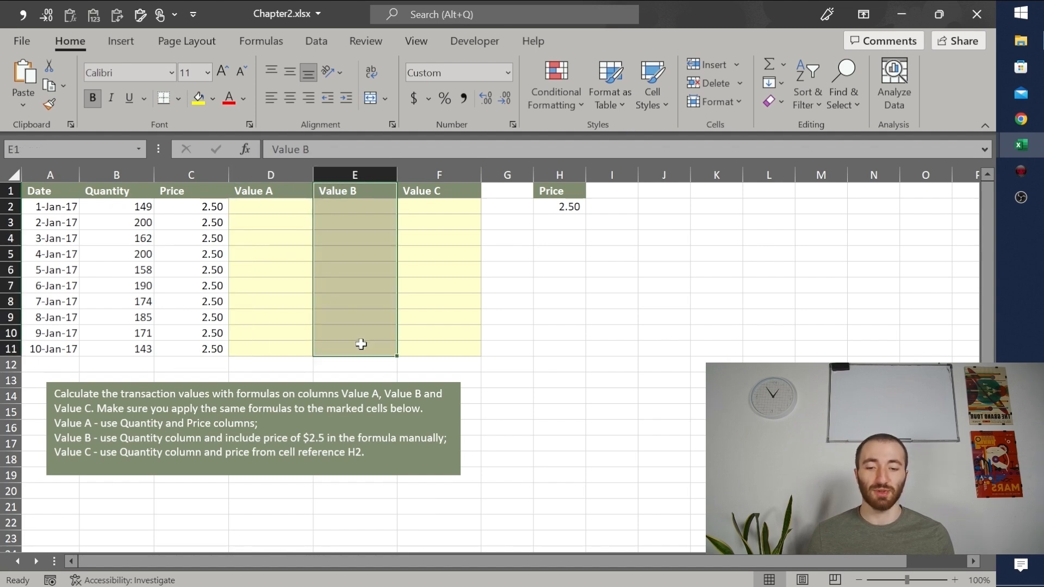
pyautogui.moveTo(446, 190); pyautogui.dragTo(435, 349)
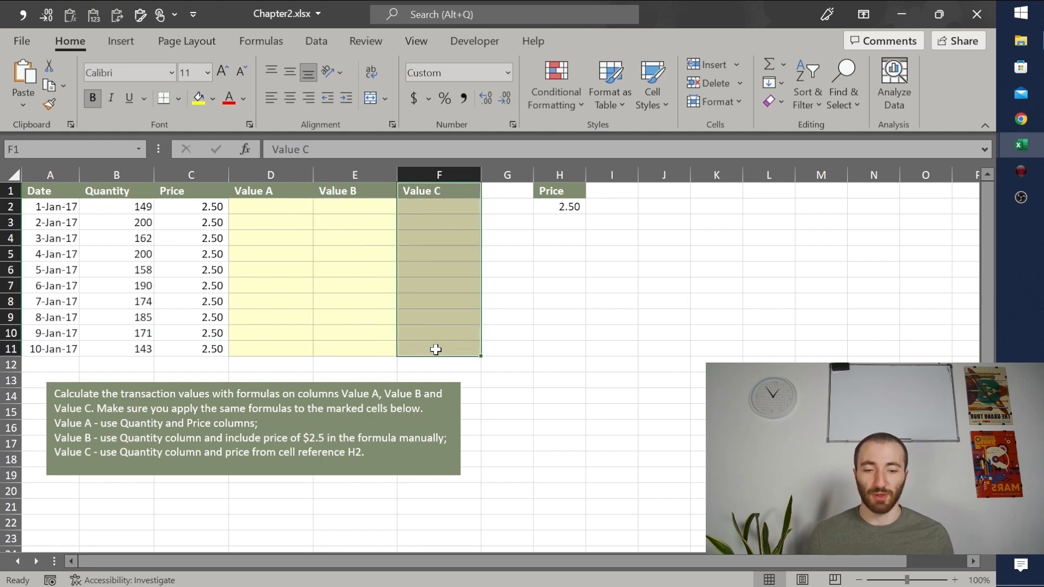
pyautogui.moveTo(279, 207); pyautogui.dragTo(278, 280)
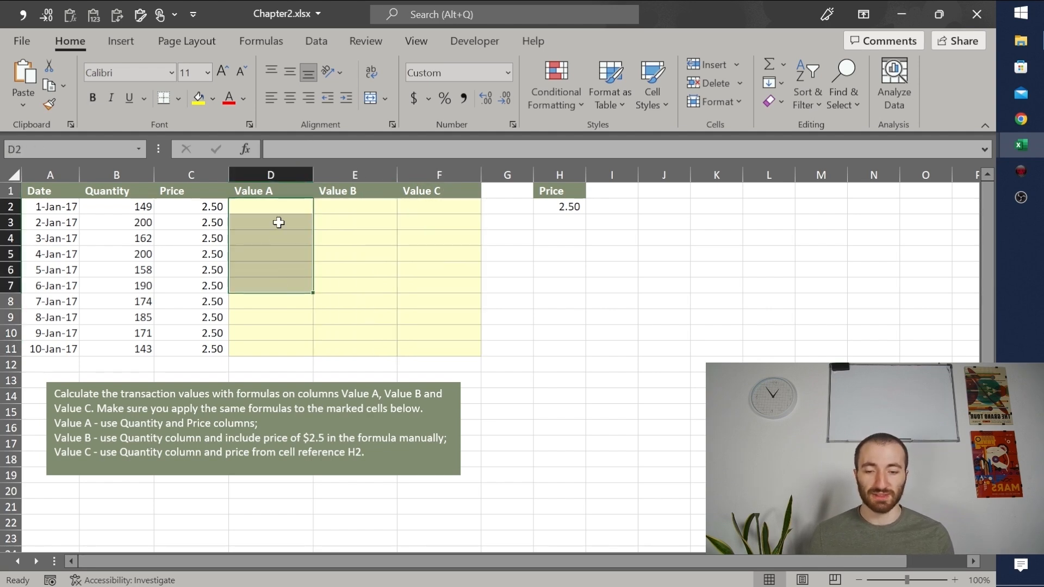
pyautogui.moveTo(275, 205); pyautogui.dragTo(275, 346)
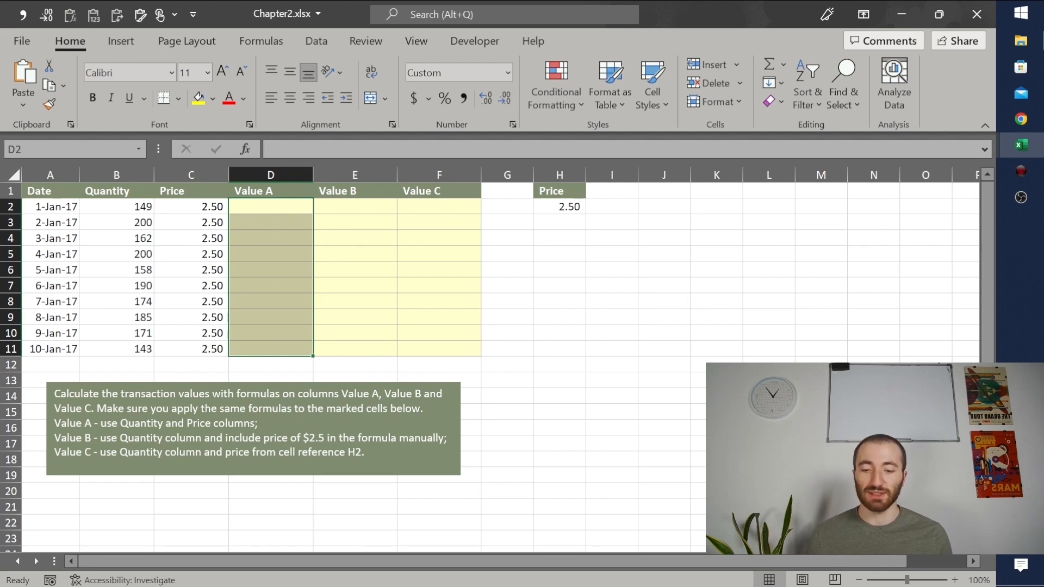
pyautogui.click(128, 175)
pyautogui.click(191, 175)
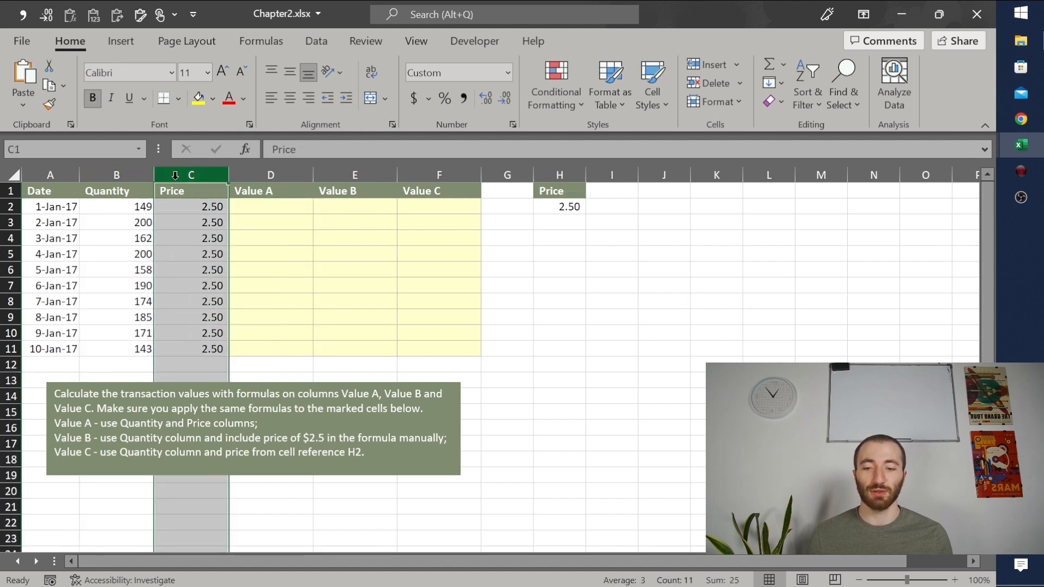
# Step: Calculate Value A in D2 with the formula =B2*C2 and fill it down through D11
pyautogui.click(278, 210)
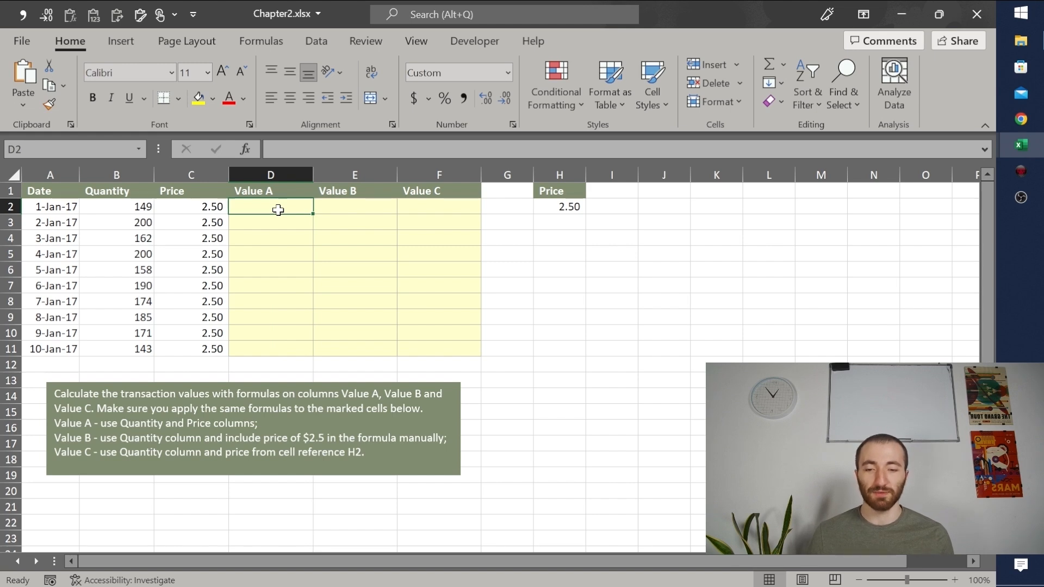
pyautogui.write('=')
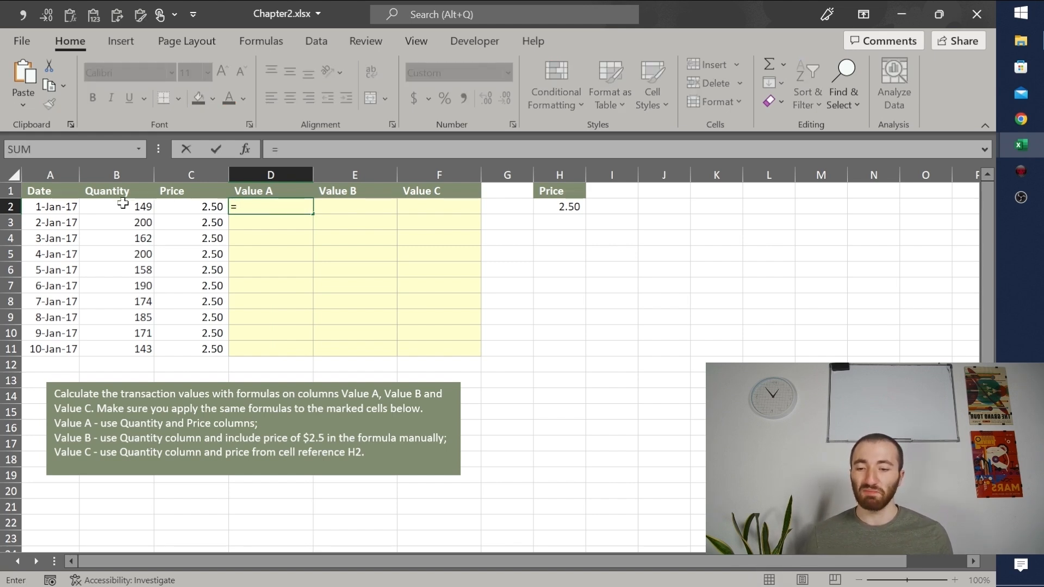
pyautogui.click(123, 207)
pyautogui.write('*')
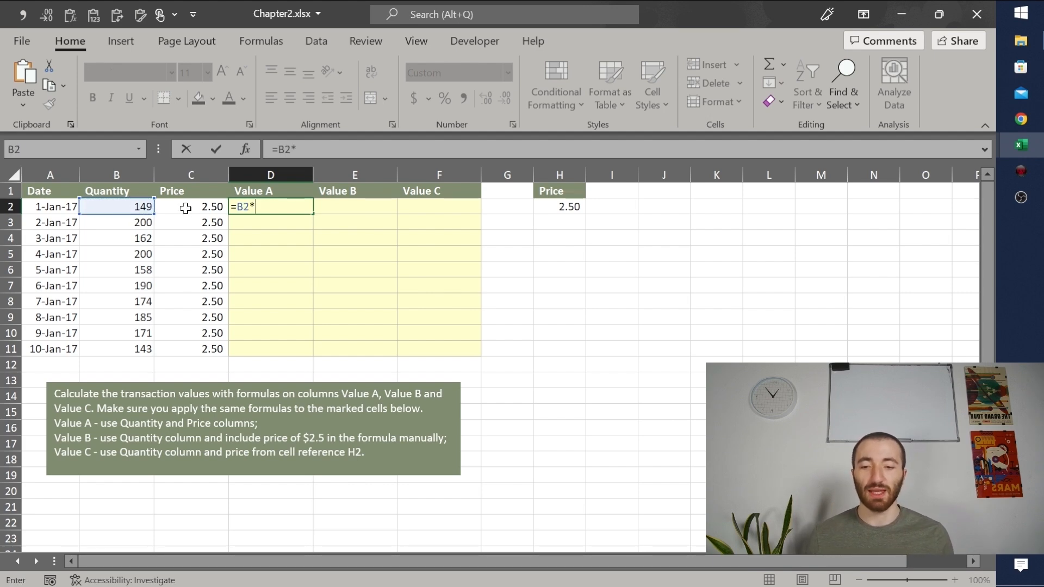
pyautogui.click(187, 208)
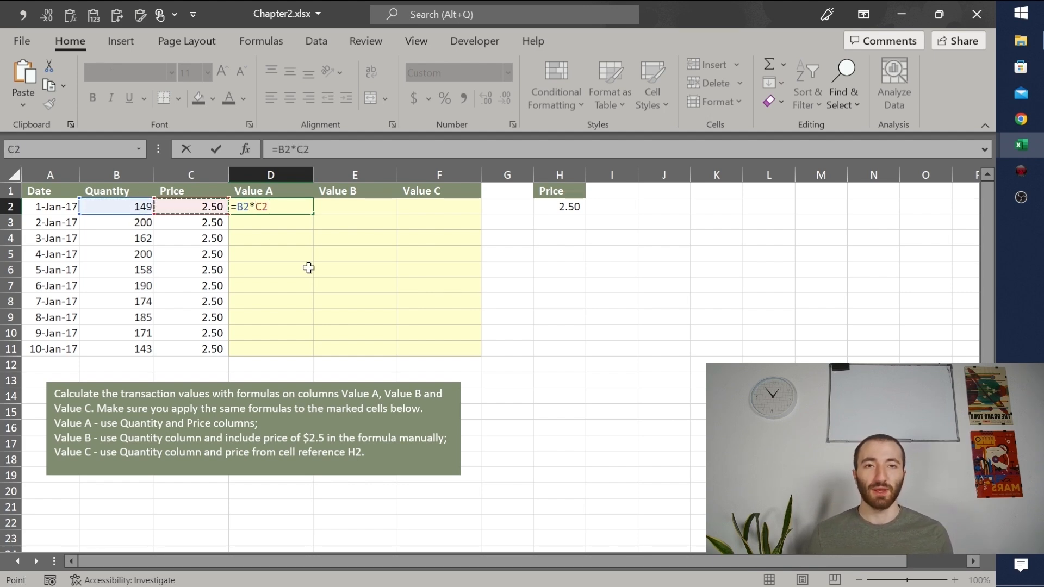
pyautogui.press('Return')
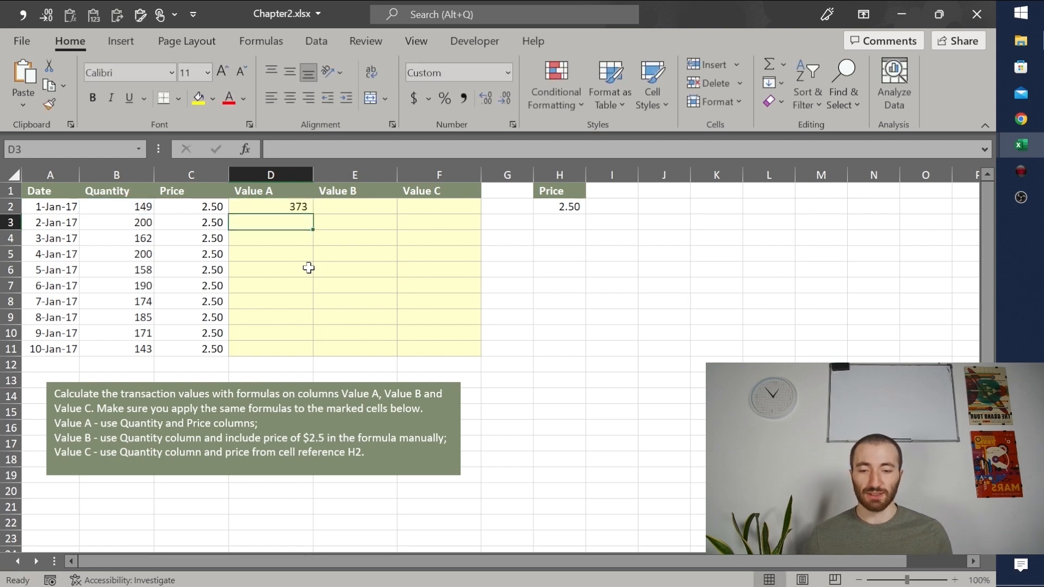
pyautogui.click(293, 206)
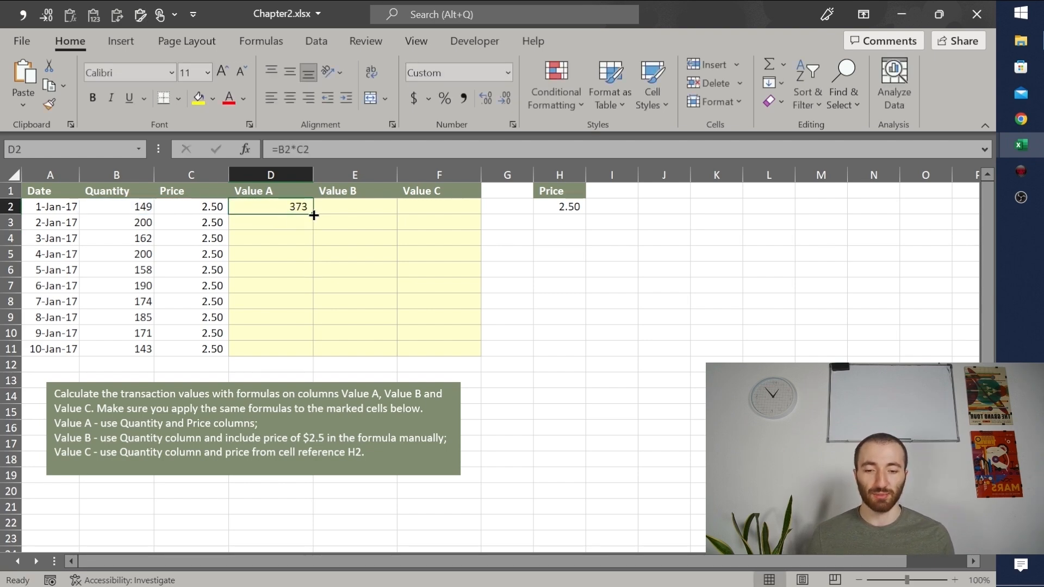
pyautogui.doubleClick(314, 216)
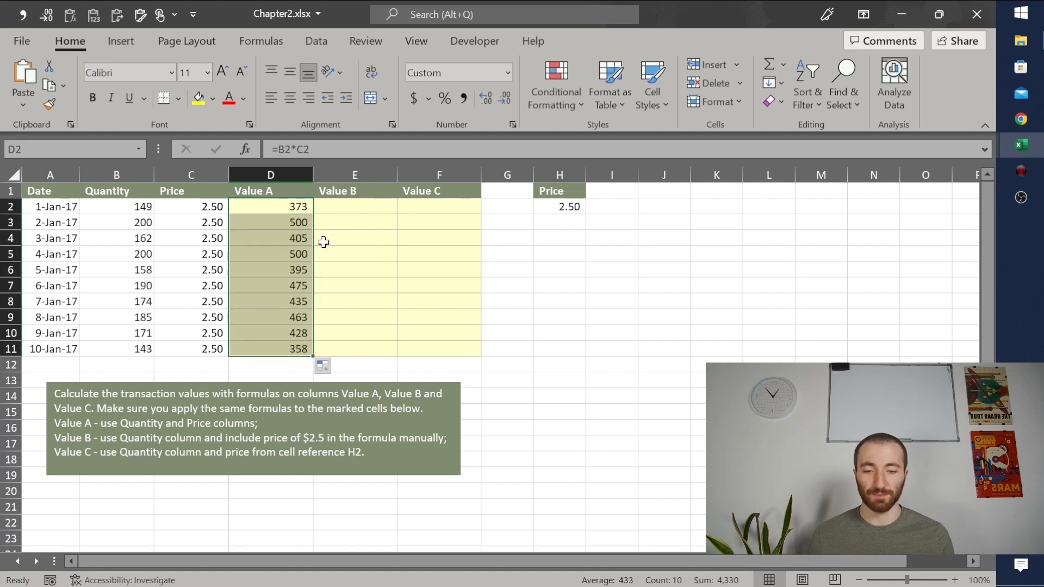
# Step: Enter the formula =B2*2.5 in E2 to calculate Value B with the price written in manually
pyautogui.click(353, 211)
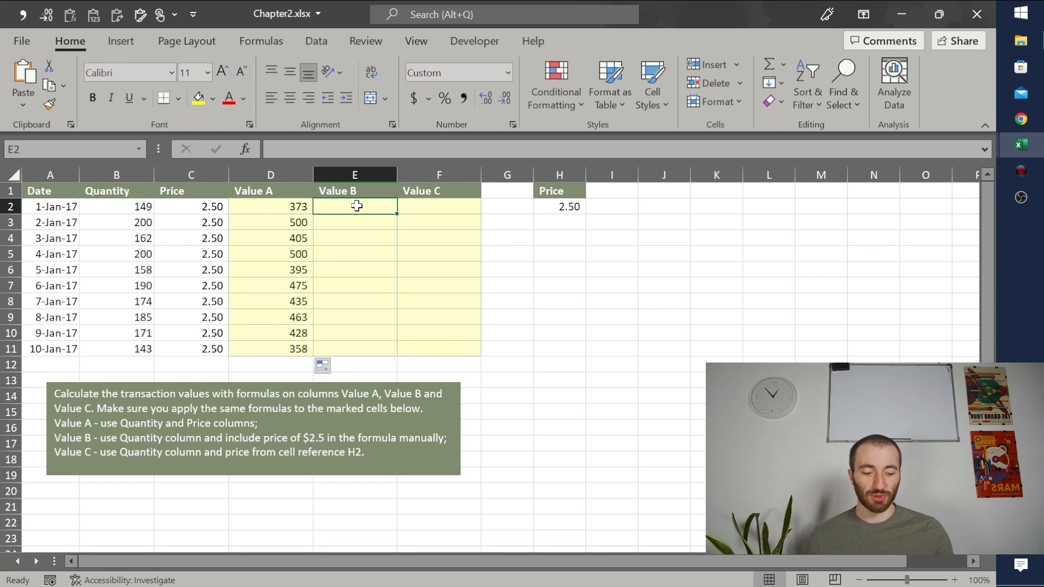
pyautogui.write('=')
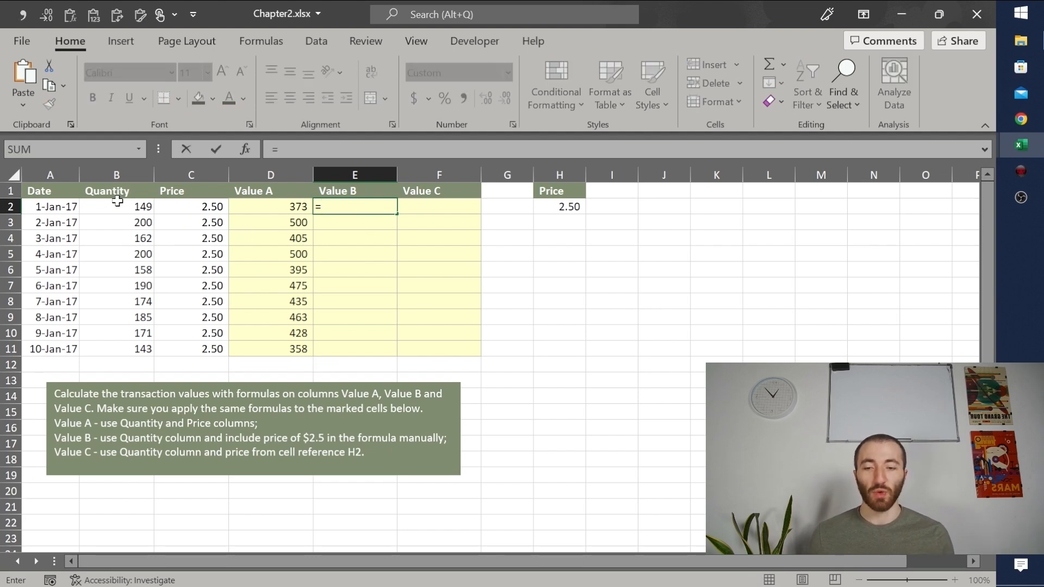
pyautogui.click(112, 204)
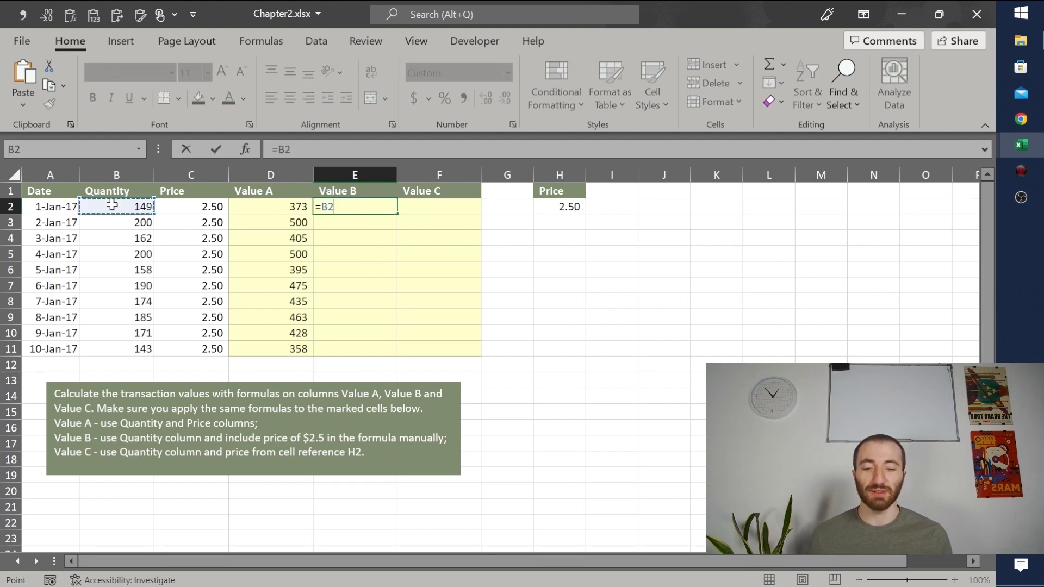
pyautogui.write('*')
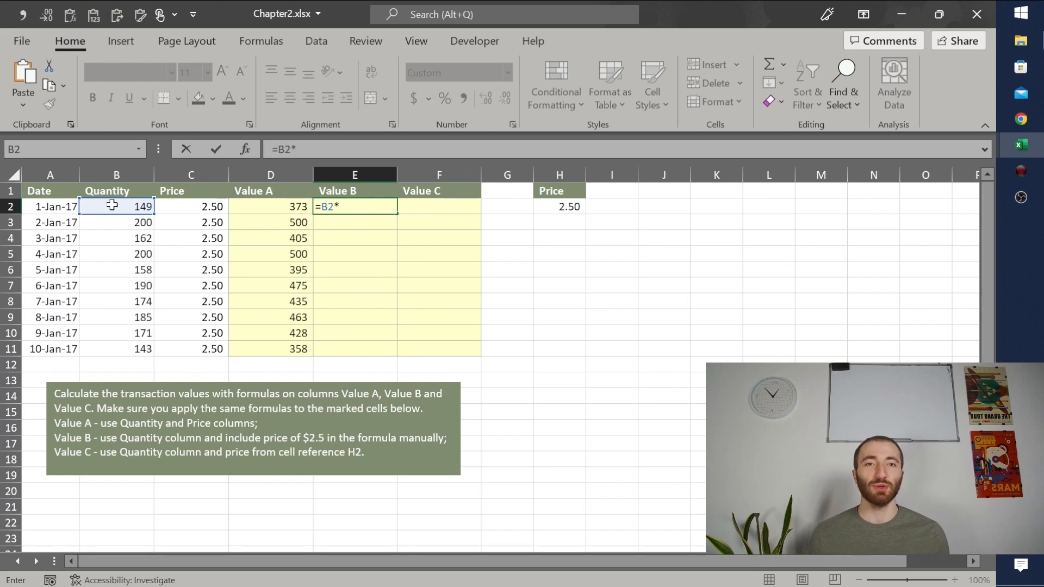
pyautogui.write('2.5')
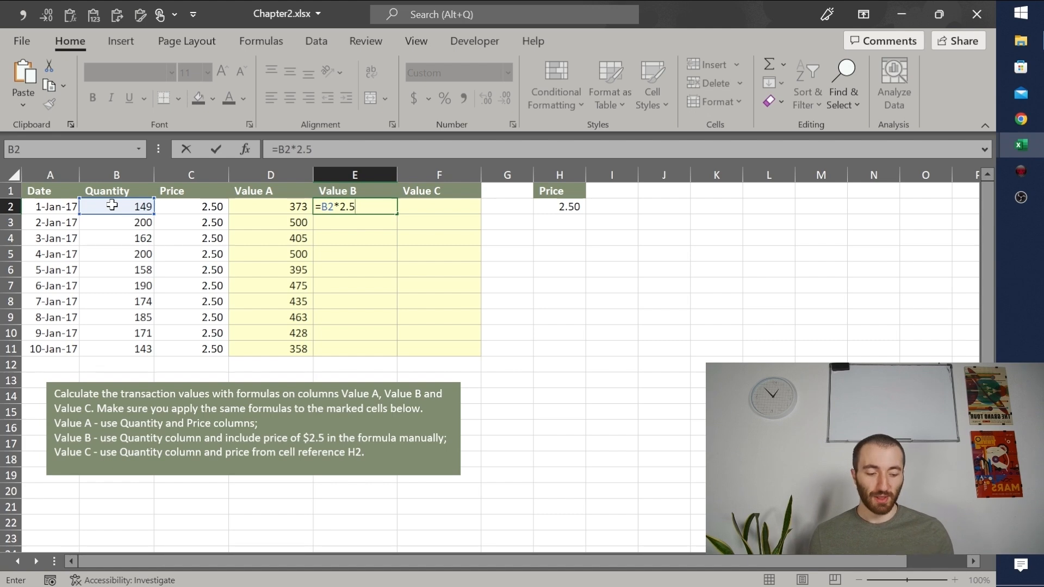
pyautogui.press('Return')
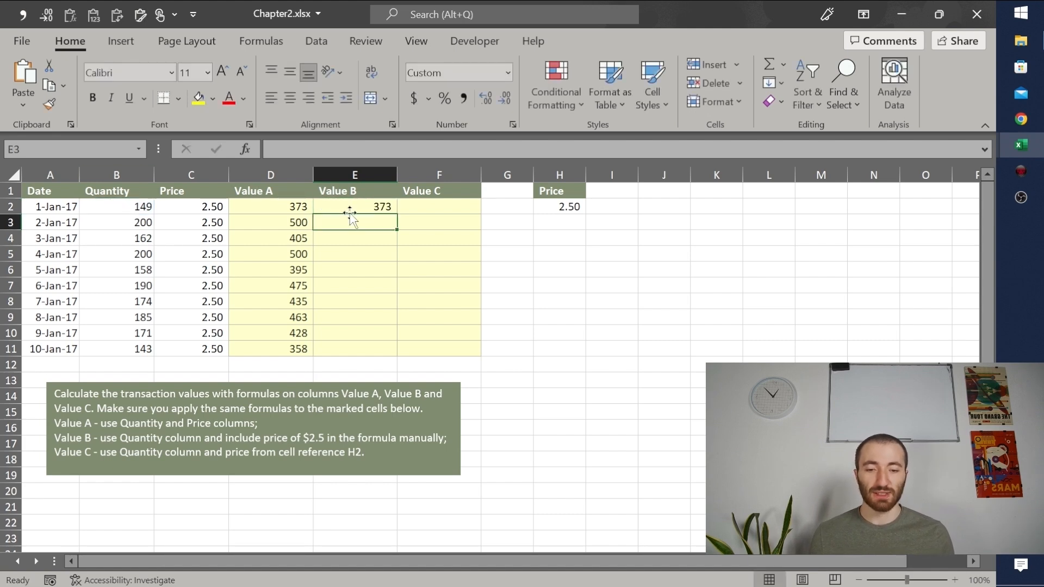
# Step: Check E2 against D2 and the price in C2, and fill the Value B formula down through E11
pyautogui.click(285, 208)
pyautogui.click(328, 207)
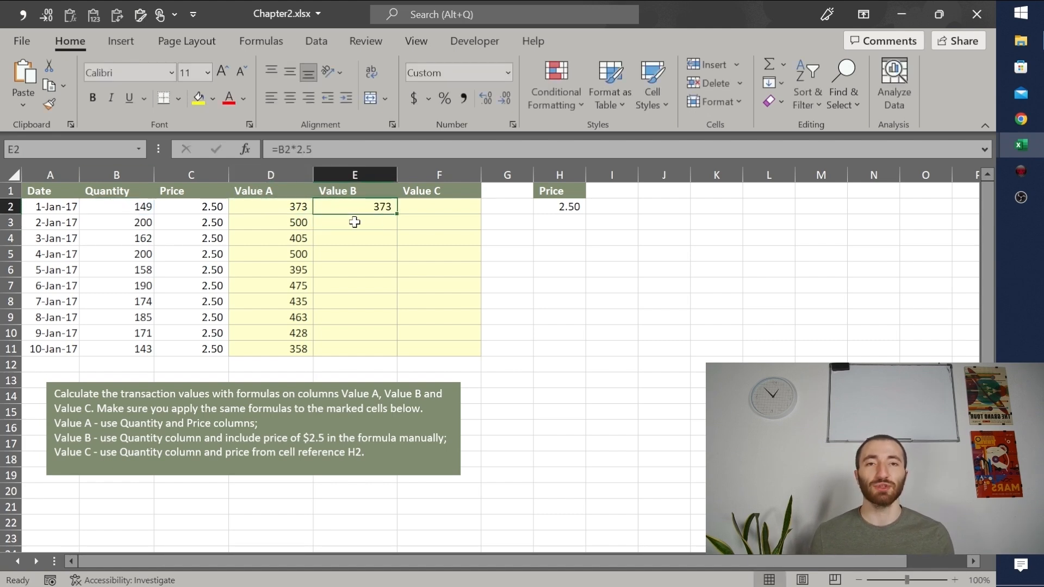
pyautogui.click(194, 207)
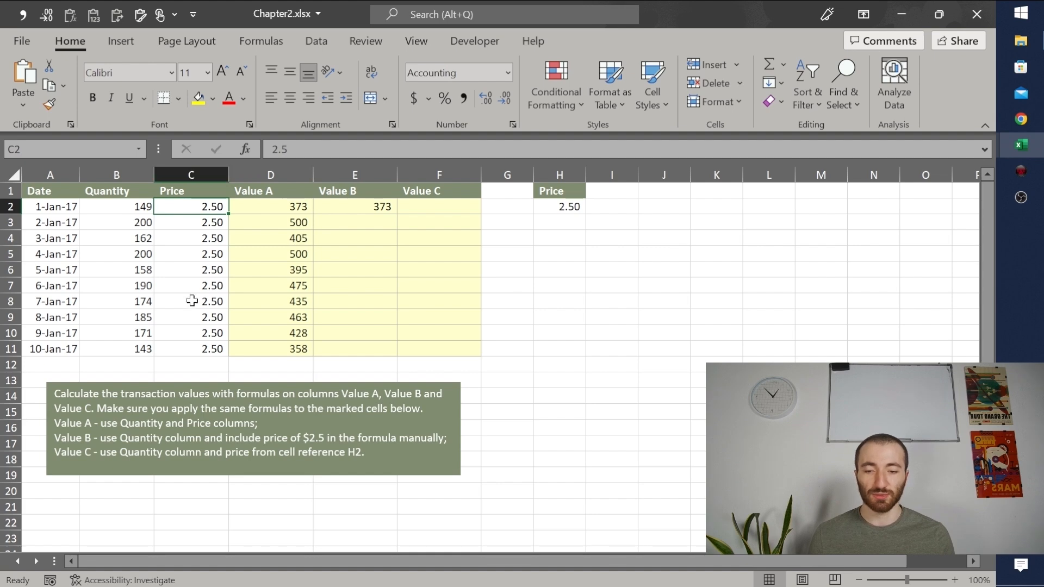
pyautogui.click(362, 207)
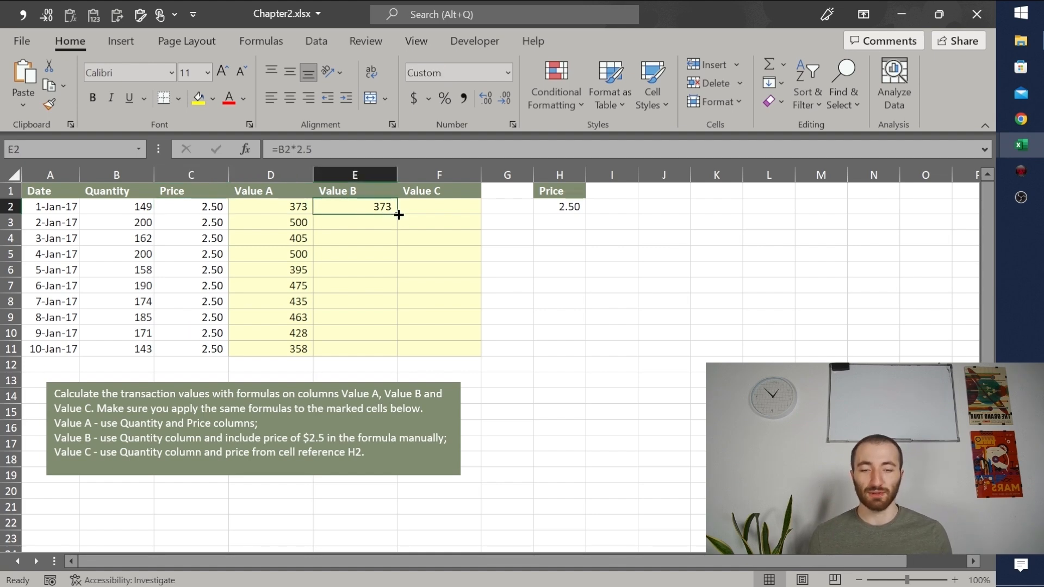
pyautogui.doubleClick(398, 214)
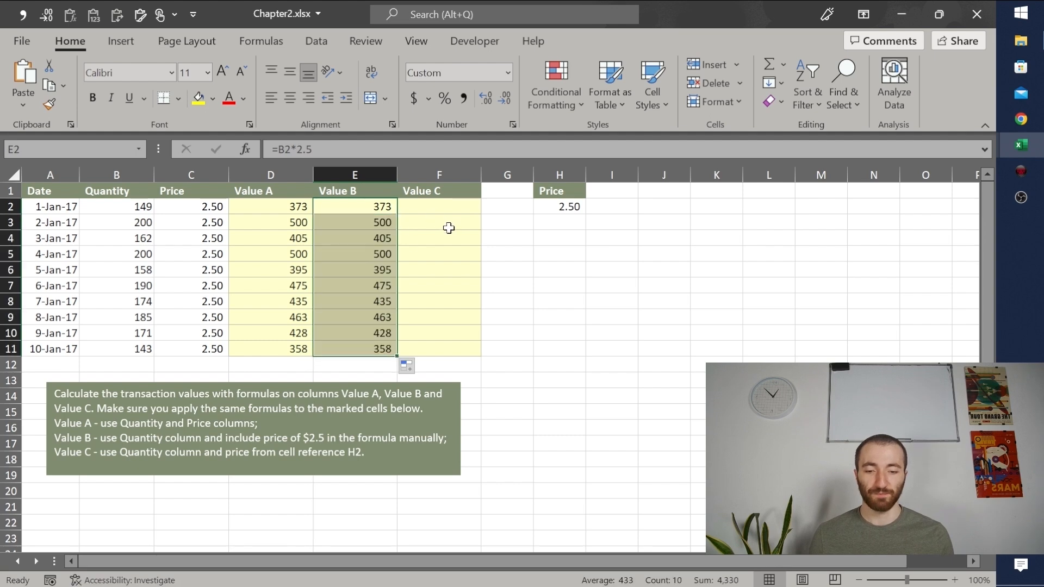
# Step: Compare the calculated results in the Value A and Value B columns
pyautogui.moveTo(283, 210); pyautogui.dragTo(272, 334)
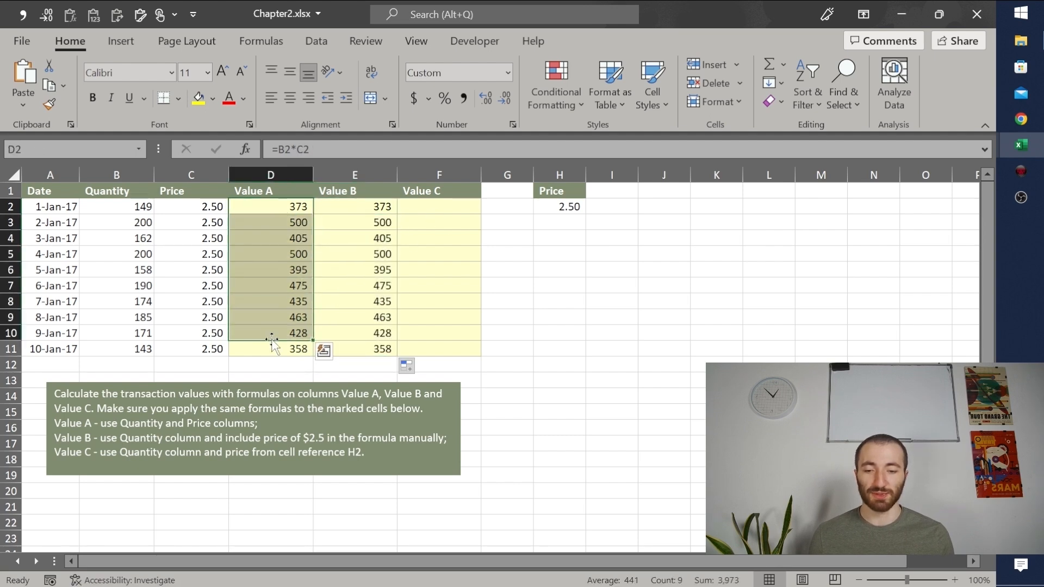
pyautogui.moveTo(391, 202); pyautogui.dragTo(387, 351)
pyautogui.click(538, 415)
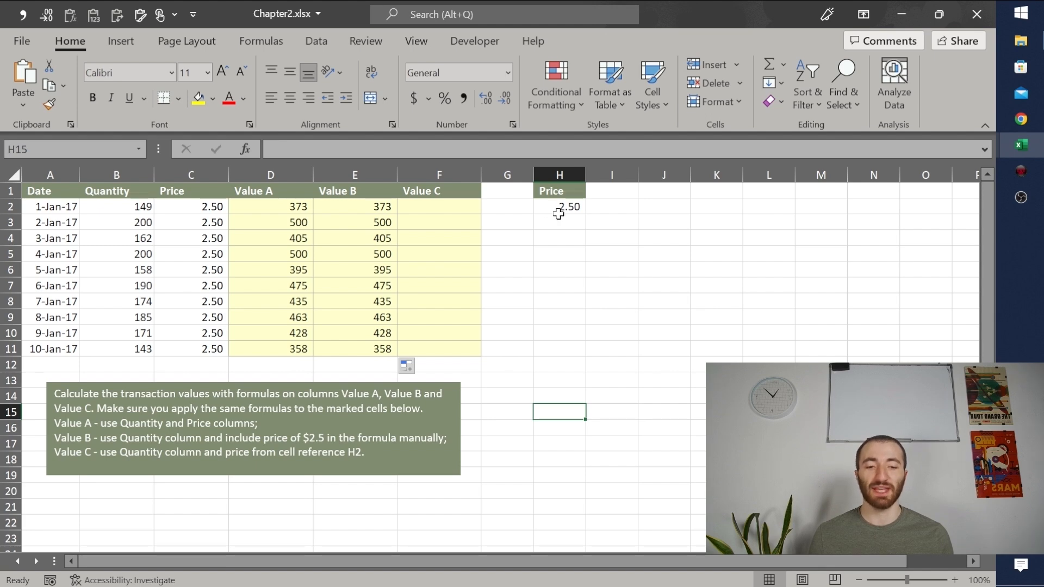
# Step: Enter the formula =B2*H2 in F2 to calculate Value C from the quantity and the separate price cell
pyautogui.click(565, 210)
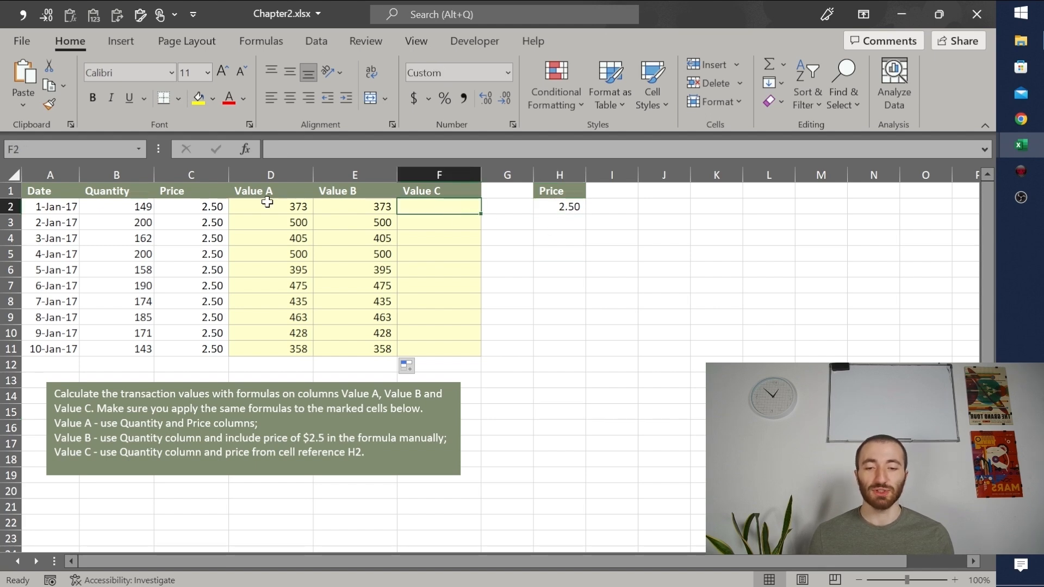
pyautogui.click(133, 174)
pyautogui.click(566, 206)
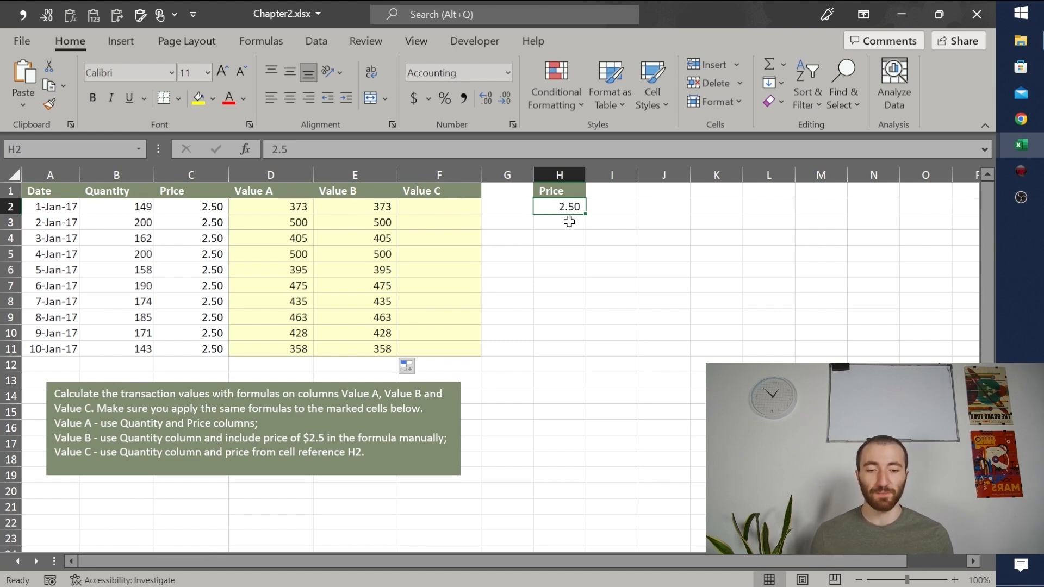
pyautogui.click(452, 209)
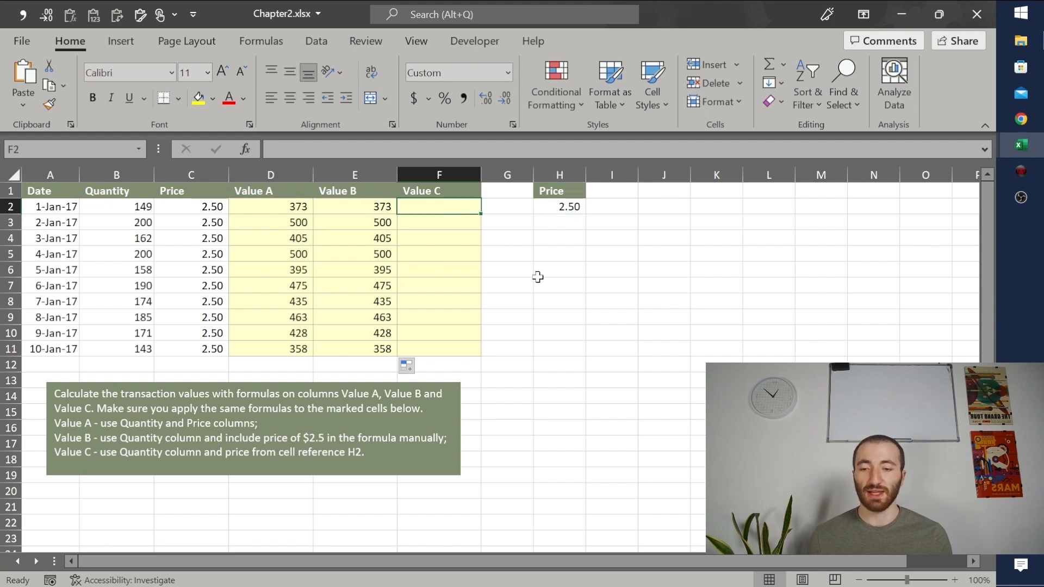
pyautogui.write('=')
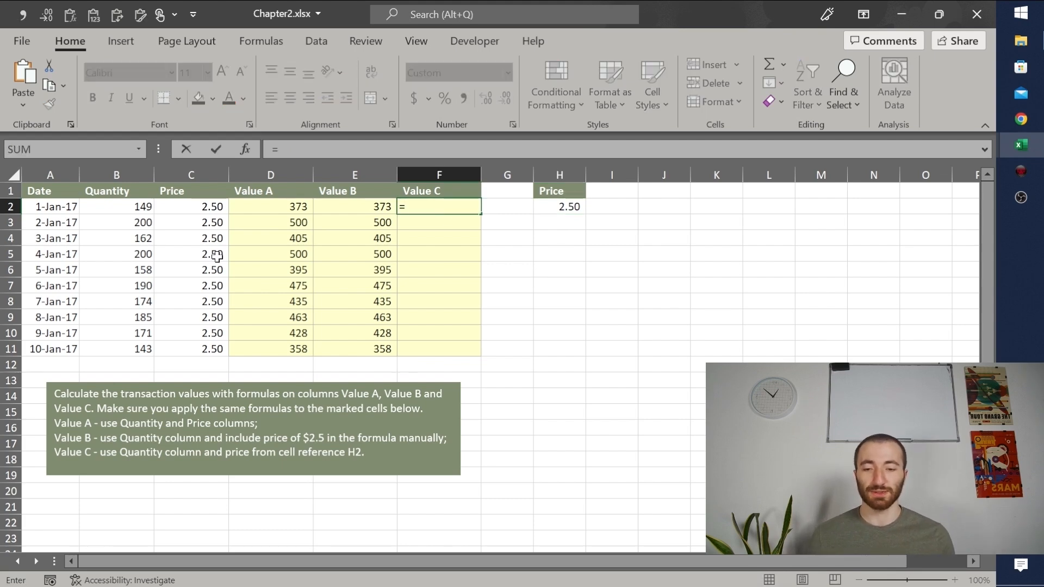
pyautogui.click(140, 207)
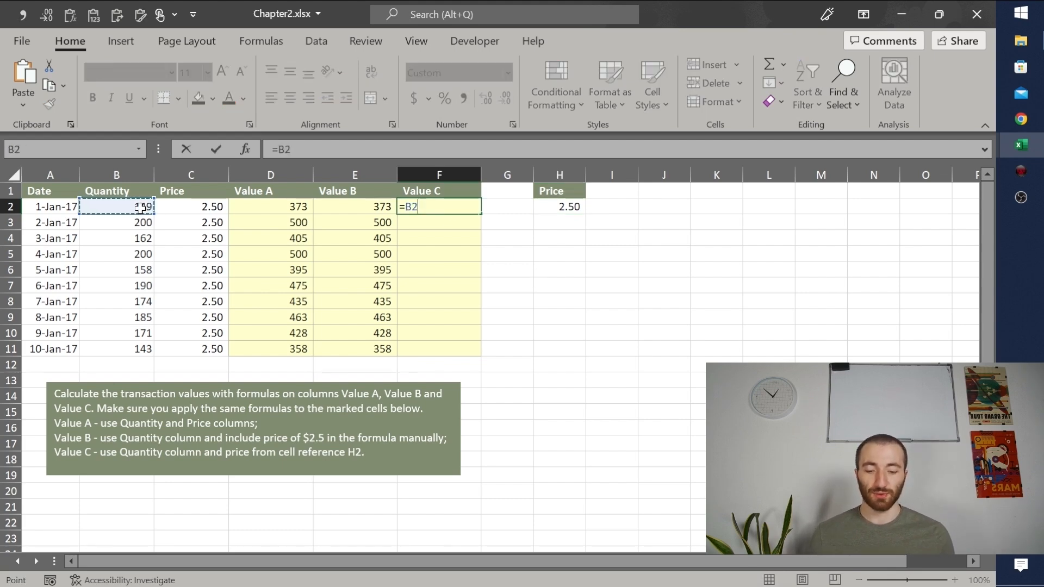
pyautogui.write('*')
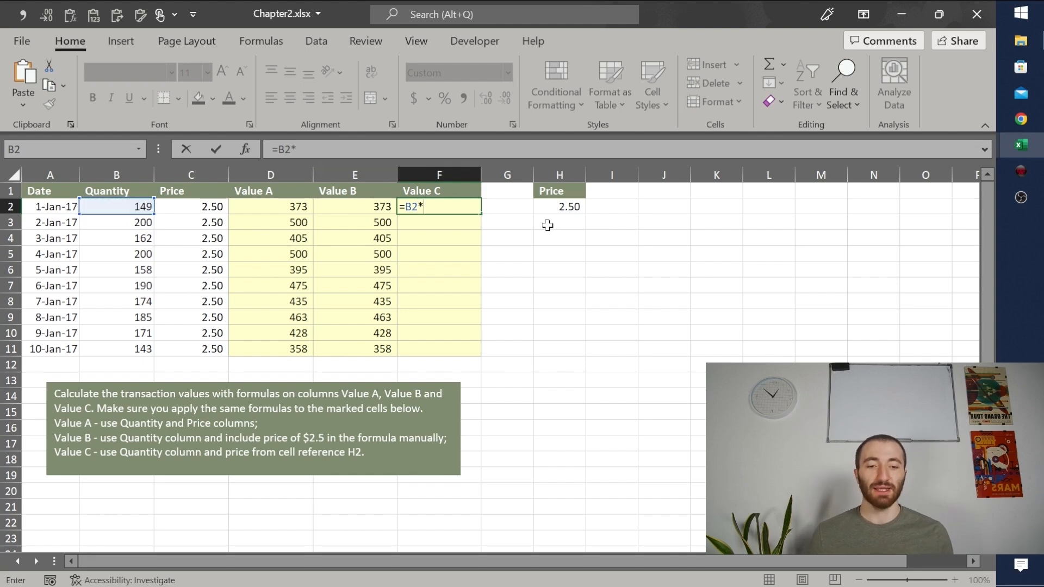
pyautogui.click(557, 211)
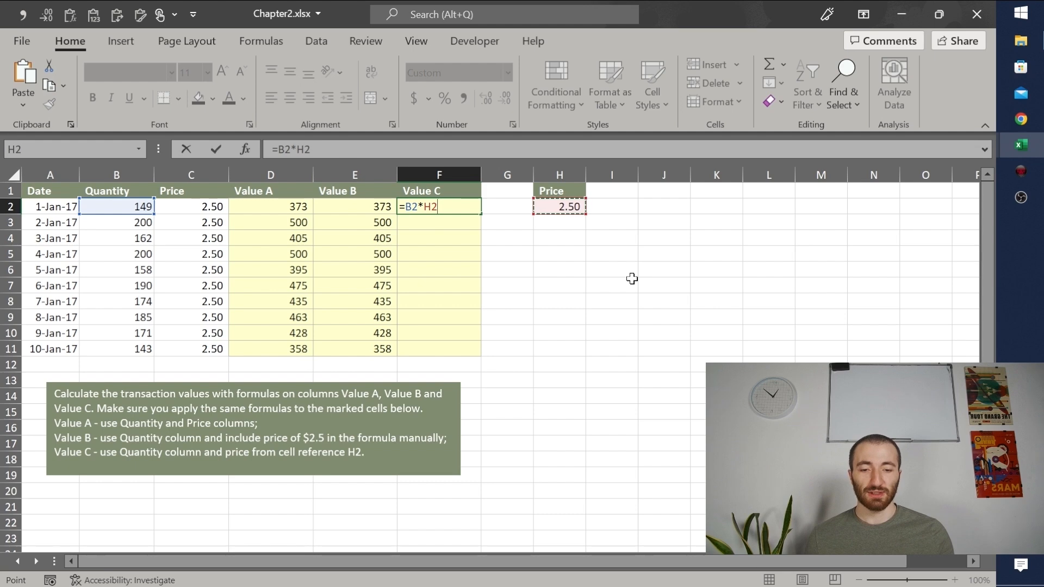
pyautogui.press('Return')
# Step: Fill the Value C formula from F2 down through F11 and check the copied formulas in the cells below
pyautogui.click(473, 209)
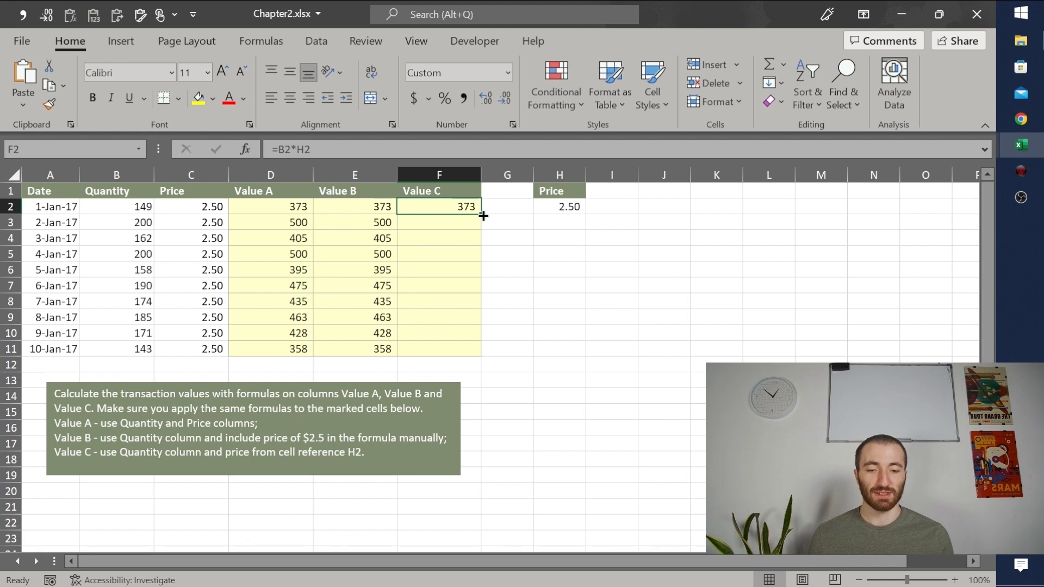
pyautogui.doubleClick(480, 216)
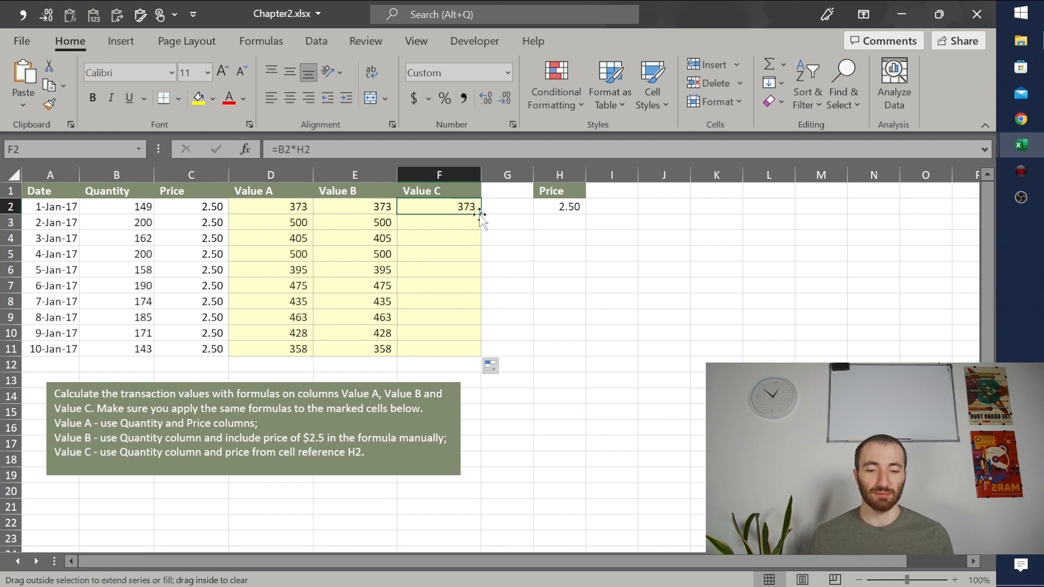
pyautogui.click(428, 218)
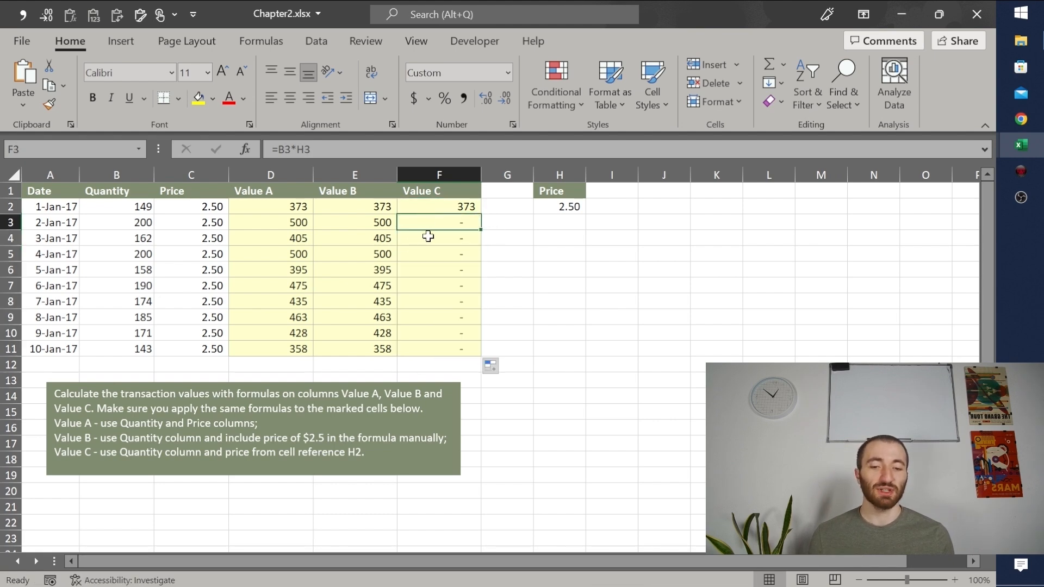
pyautogui.click(428, 238)
pyautogui.click(428, 257)
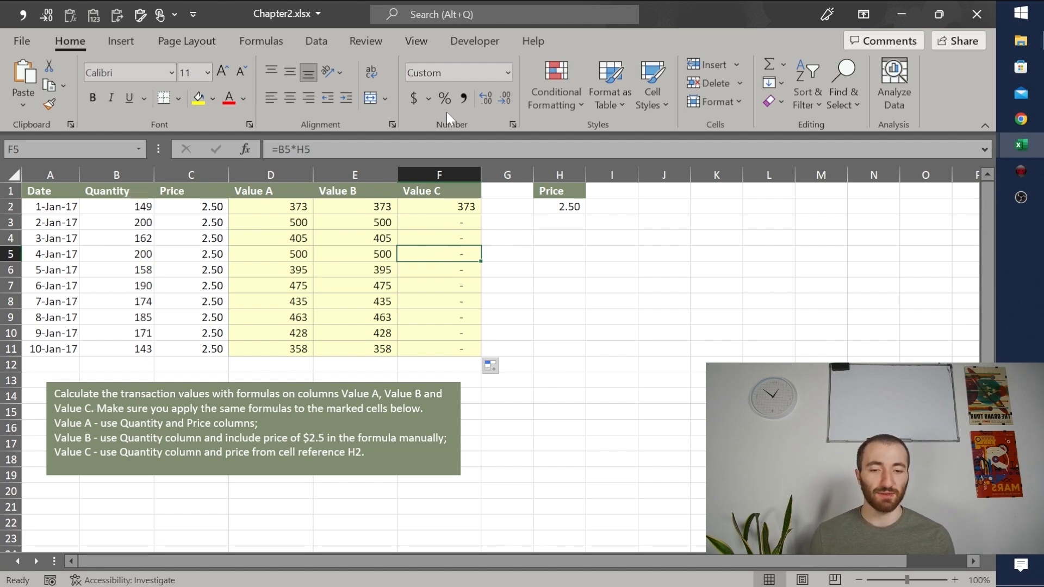
# Step: Test the Comma Style on a 0 entered in the empty cell J4, and clear the test value
pyautogui.click(677, 238)
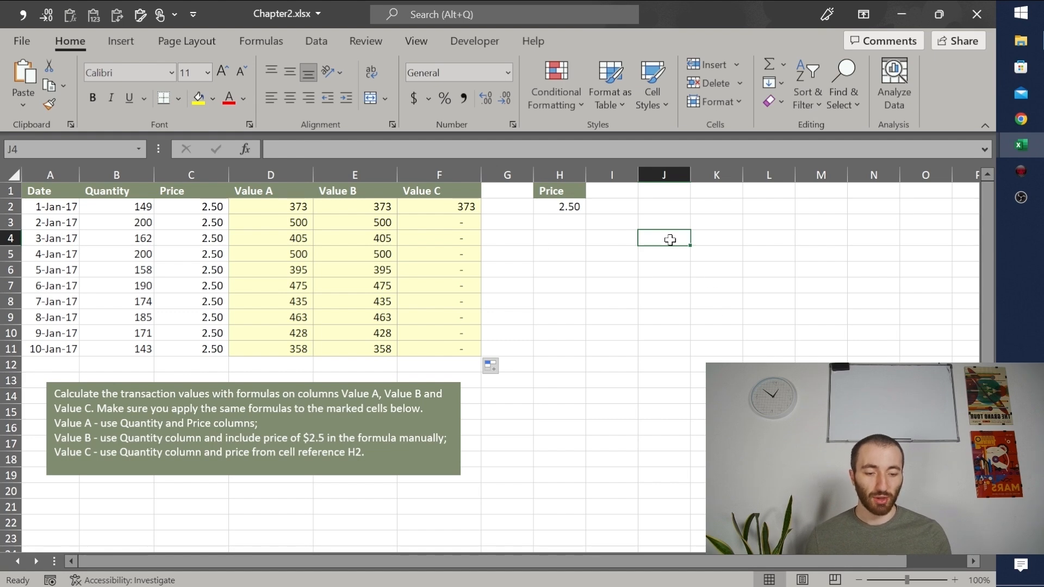
pyautogui.write('0')
pyautogui.press('Return')
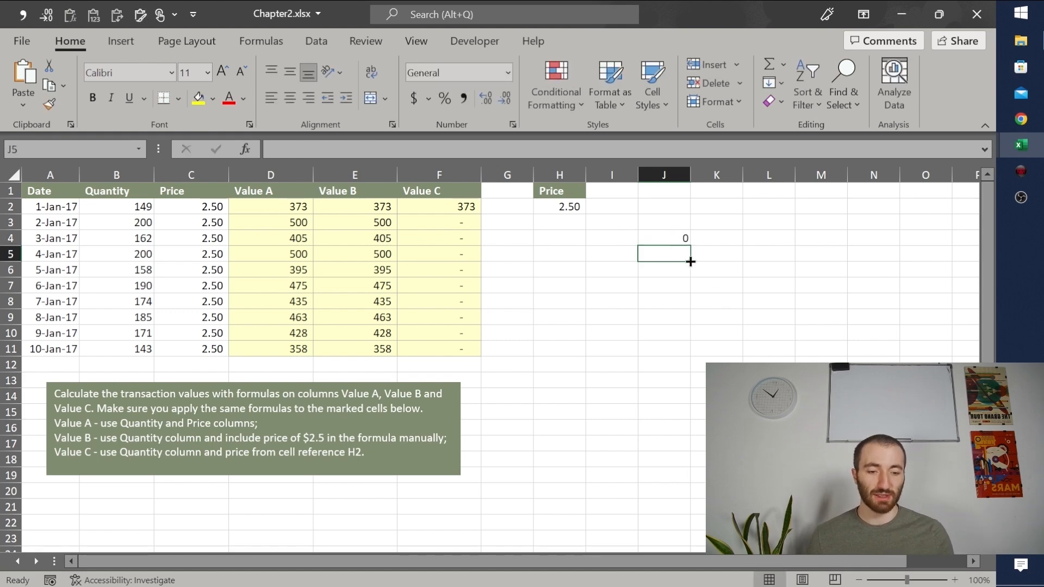
pyautogui.click(660, 237)
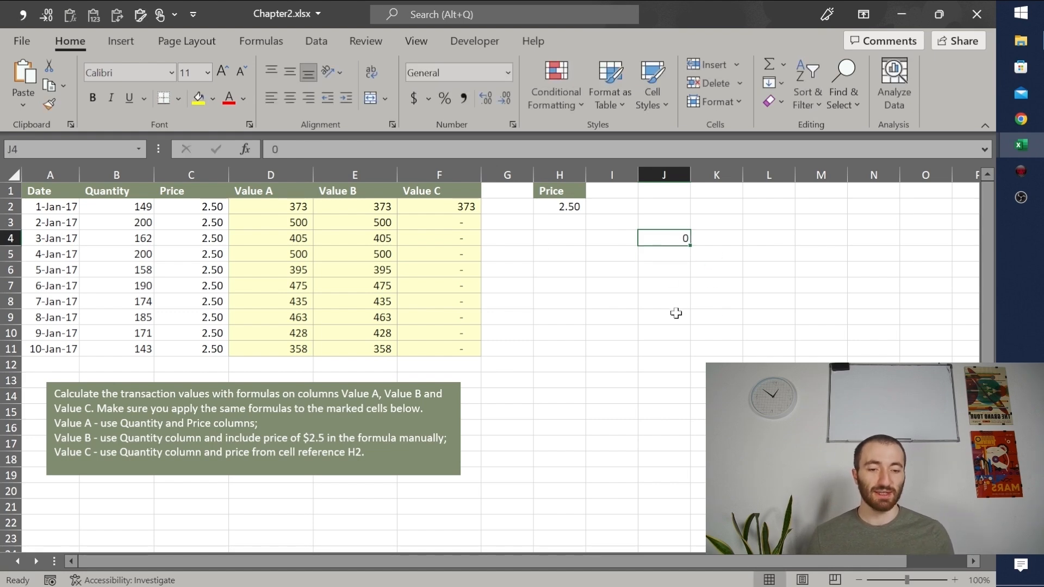
pyautogui.click(463, 99)
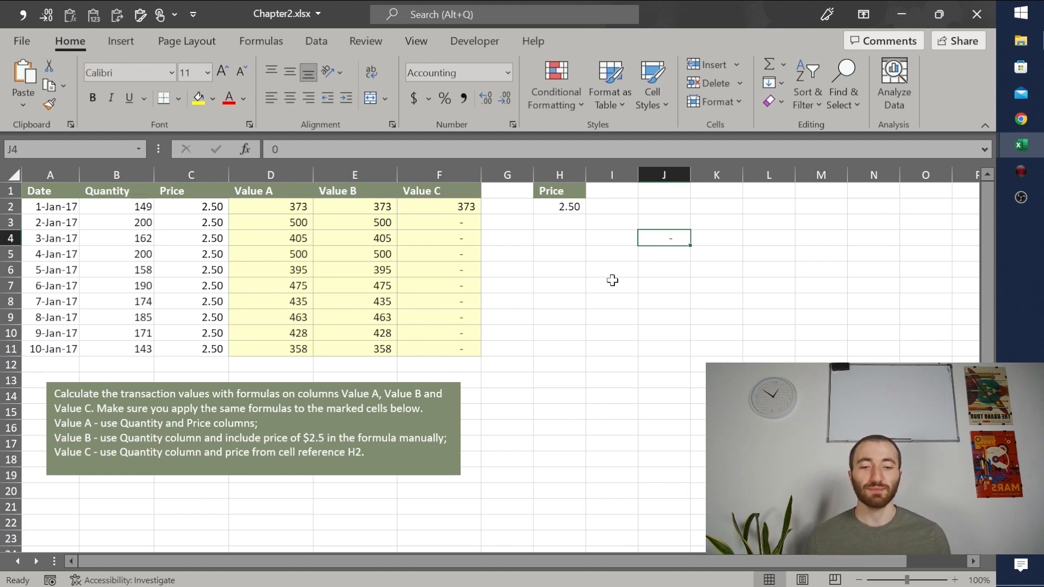
pyautogui.press('Delete')
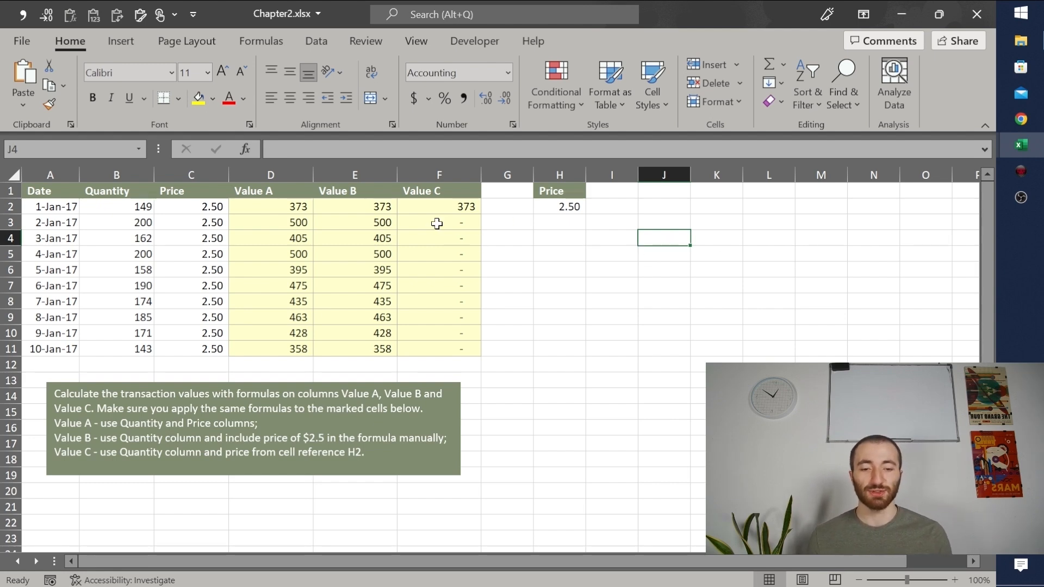
# Step: Examine which cells the copied Value C formulas in F3 and F5 refer to
pyautogui.click(436, 223)
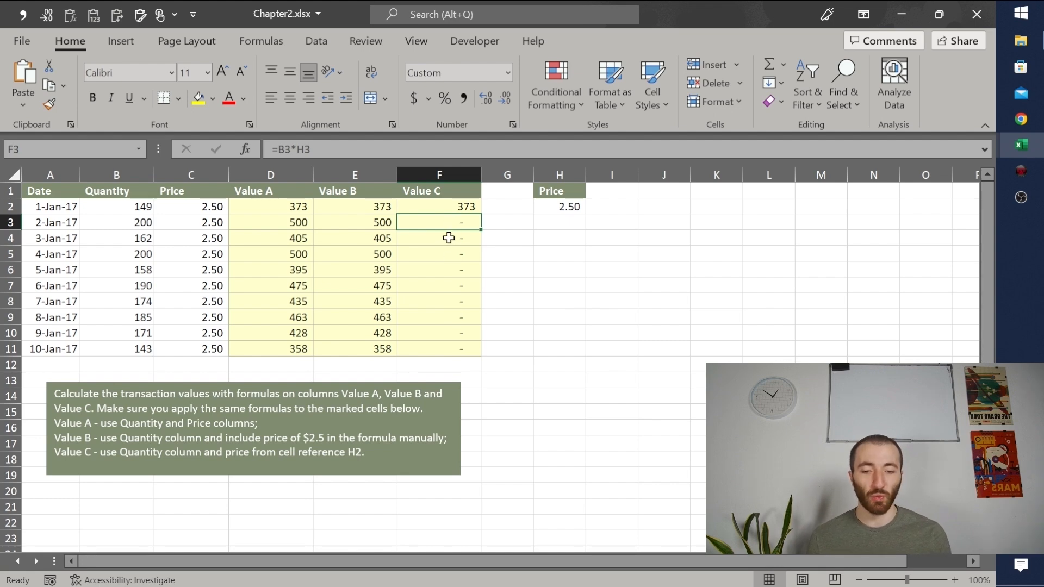
pyautogui.click(437, 257)
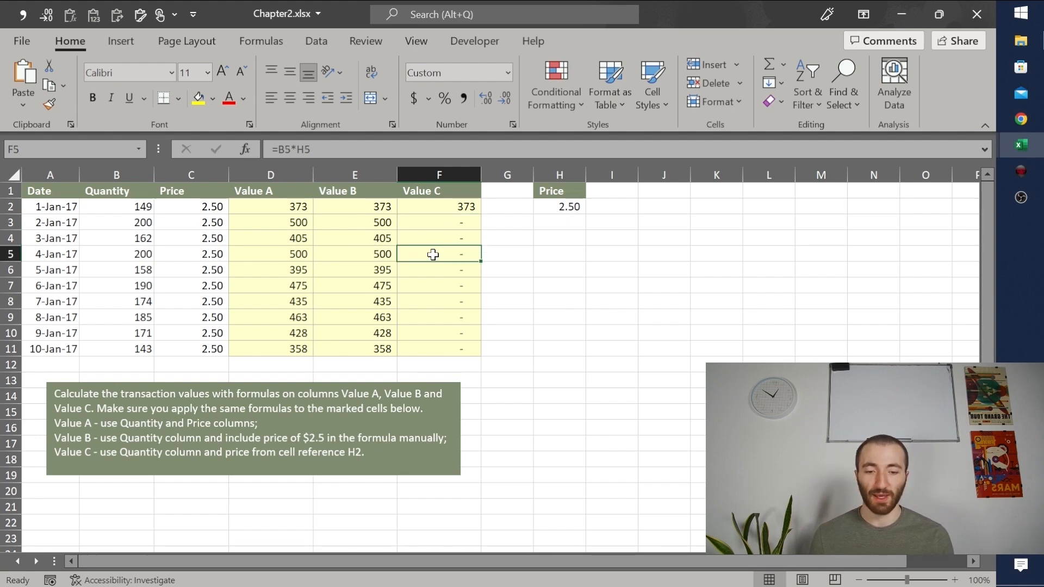
pyautogui.doubleClick(432, 254)
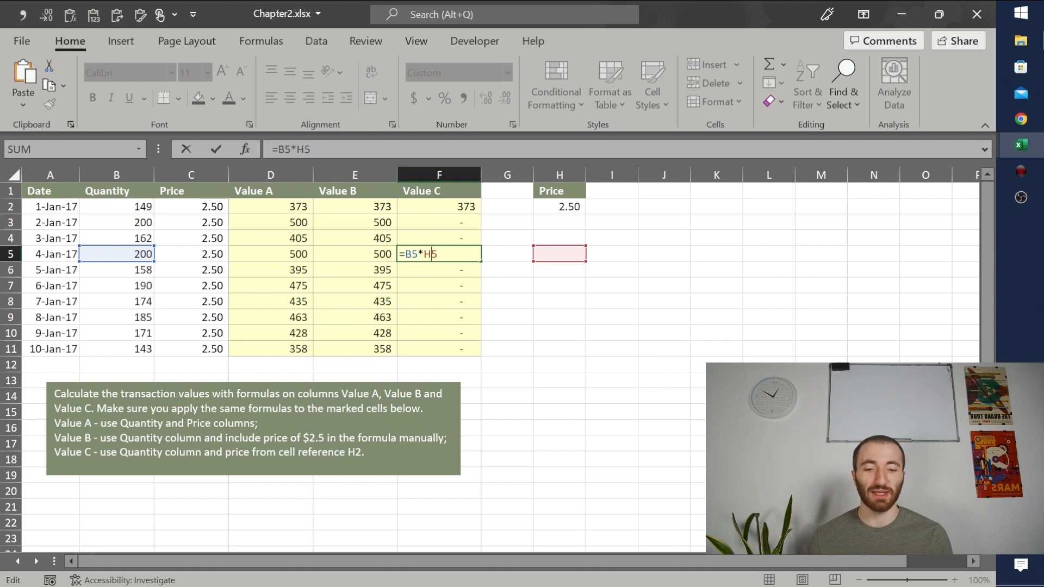
pyautogui.press('Return')
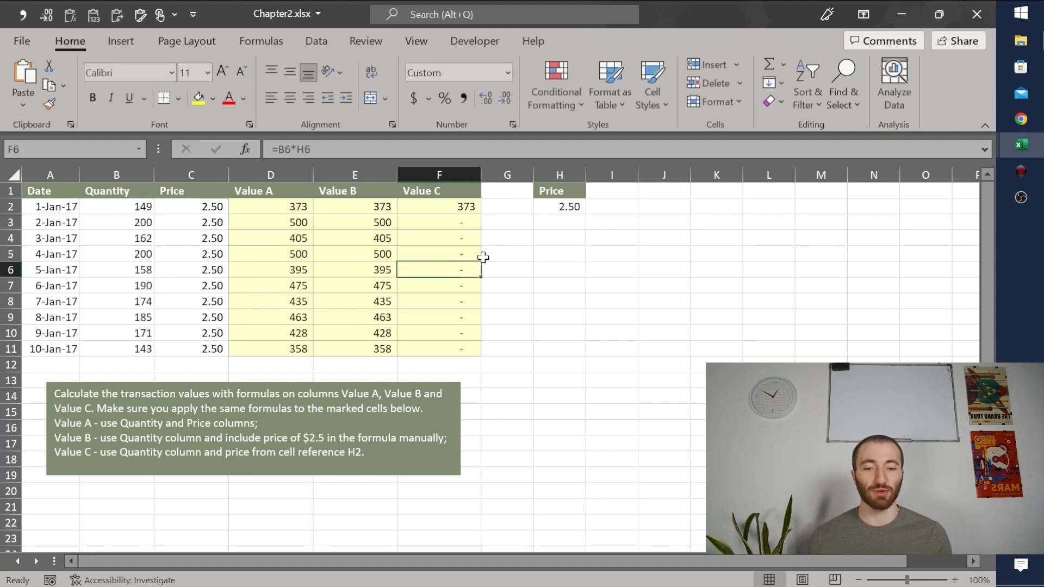
pyautogui.click(437, 251)
pyautogui.doubleClick(436, 251)
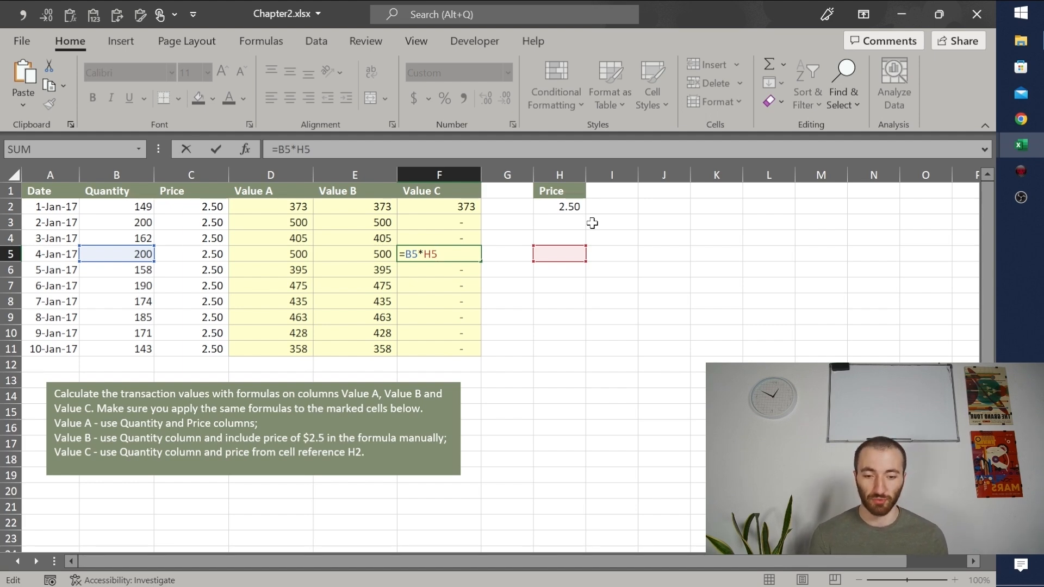
pyautogui.hotkey('ctrl', 'Return')
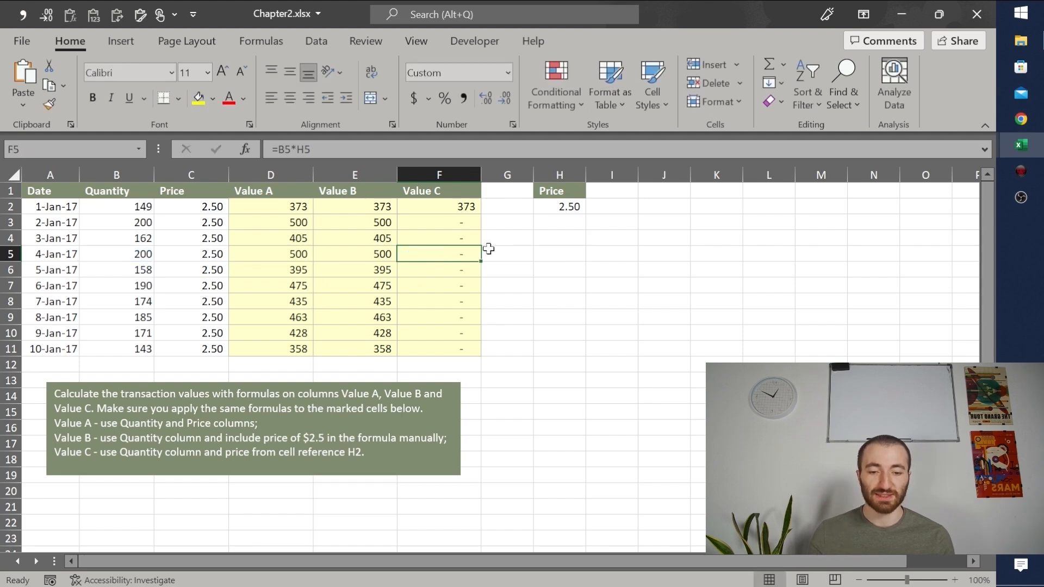
# Step: Compare the cell references in the F2 formula with those in the F5 formula
pyautogui.click(437, 209)
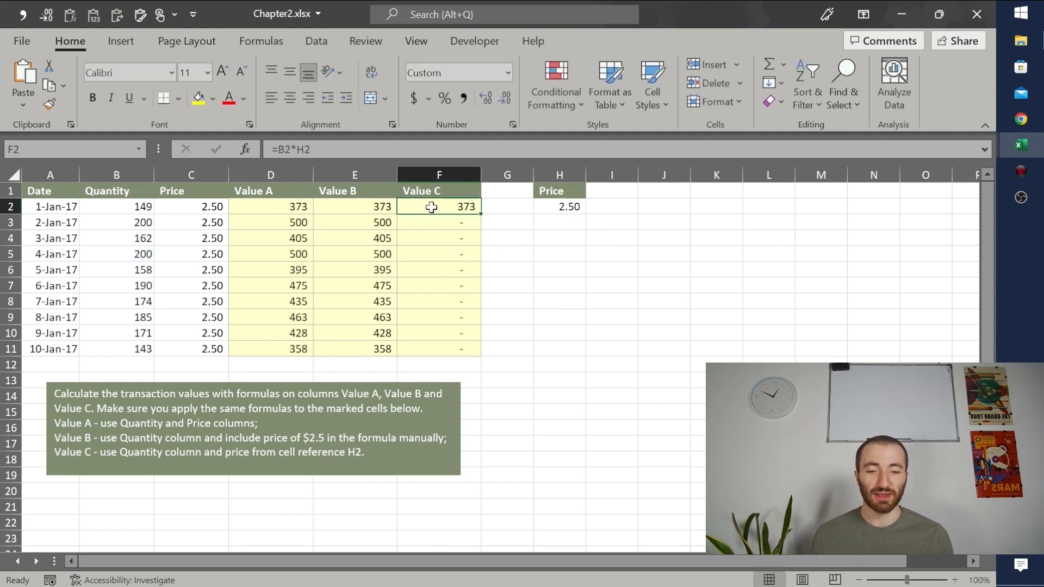
pyautogui.doubleClick(432, 207)
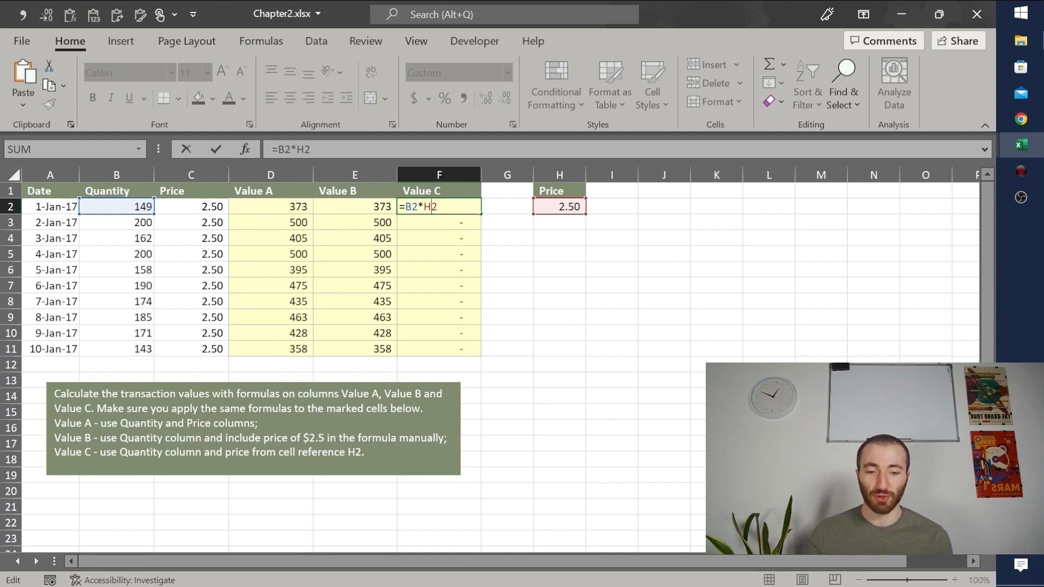
pyautogui.hotkey('ctrl', 'Return')
pyautogui.doubleClick(446, 253)
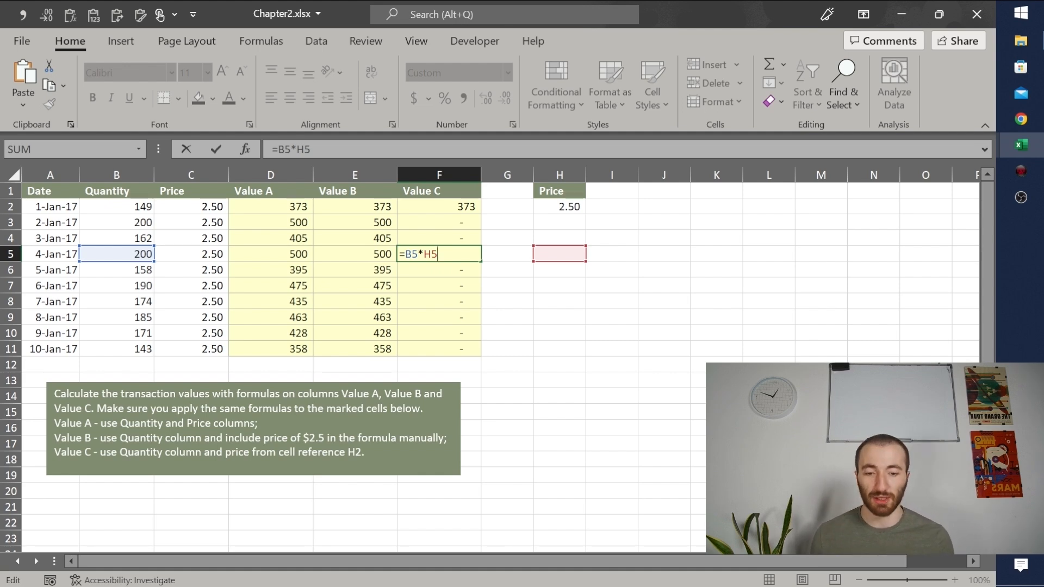
pyautogui.hotkey('ctrl', 'Return')
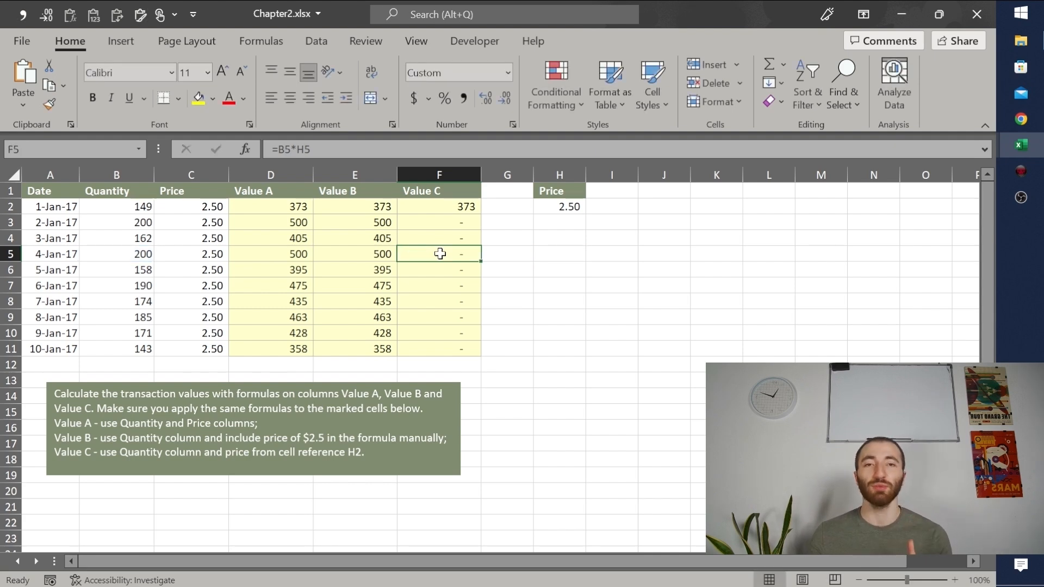
# Step: Lock the price row in the F2 formula as =B2*H$2 and fill it down through F11
pyautogui.click(434, 204)
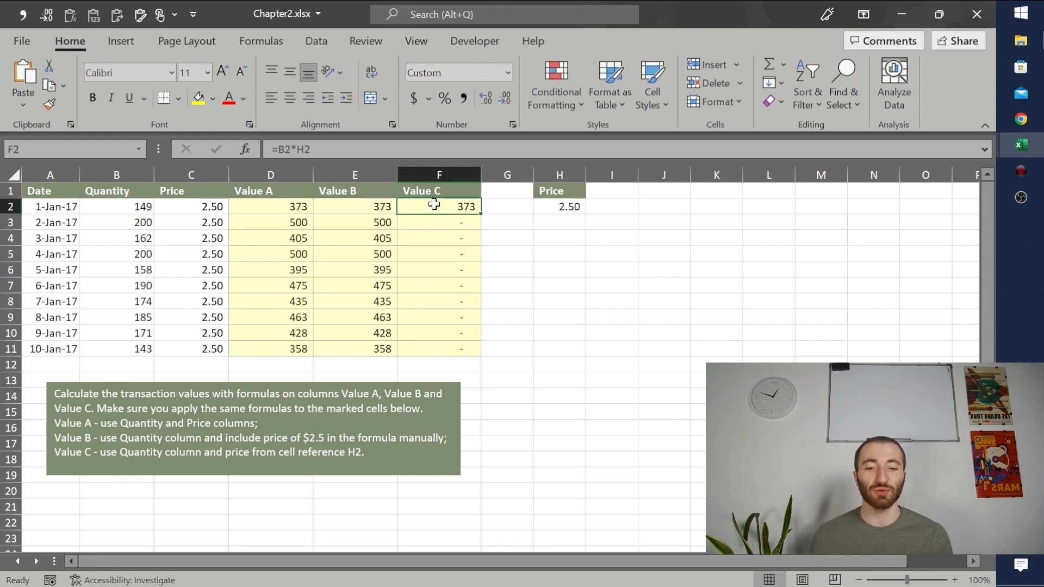
pyautogui.press('F2')
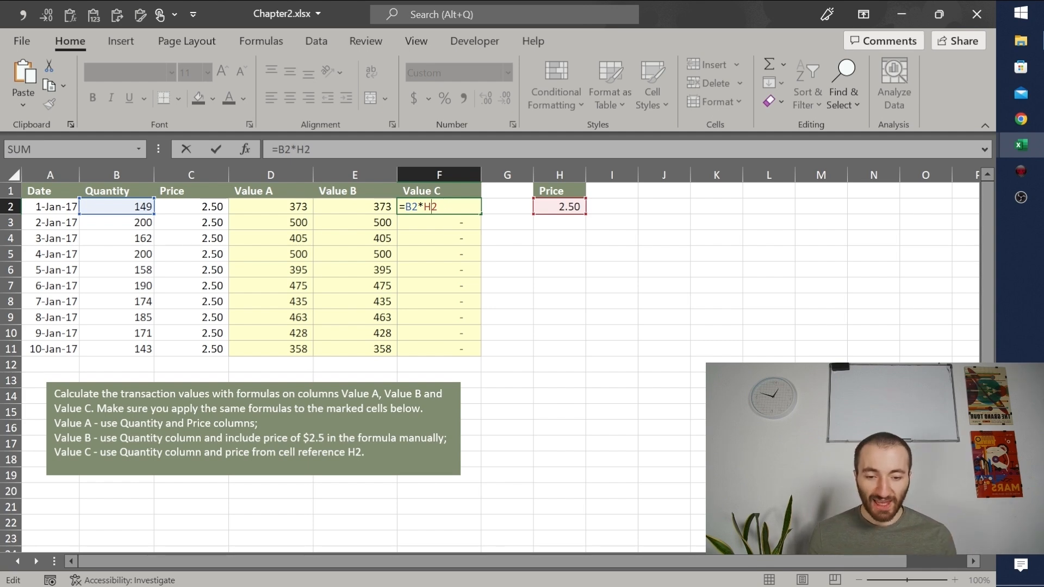
pyautogui.write('$')
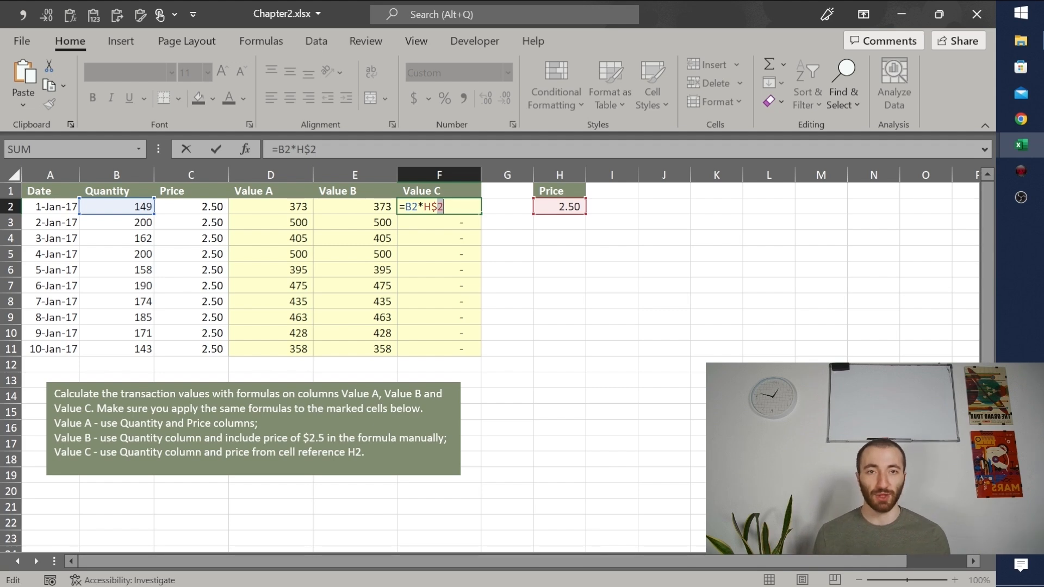
pyautogui.press('Right')
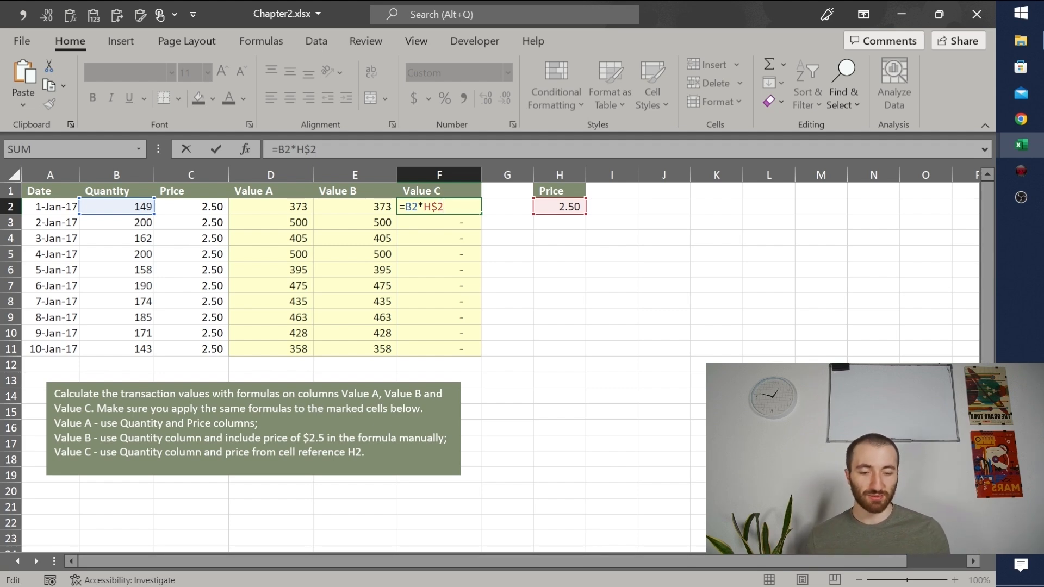
pyautogui.press('Return')
pyautogui.click(445, 205)
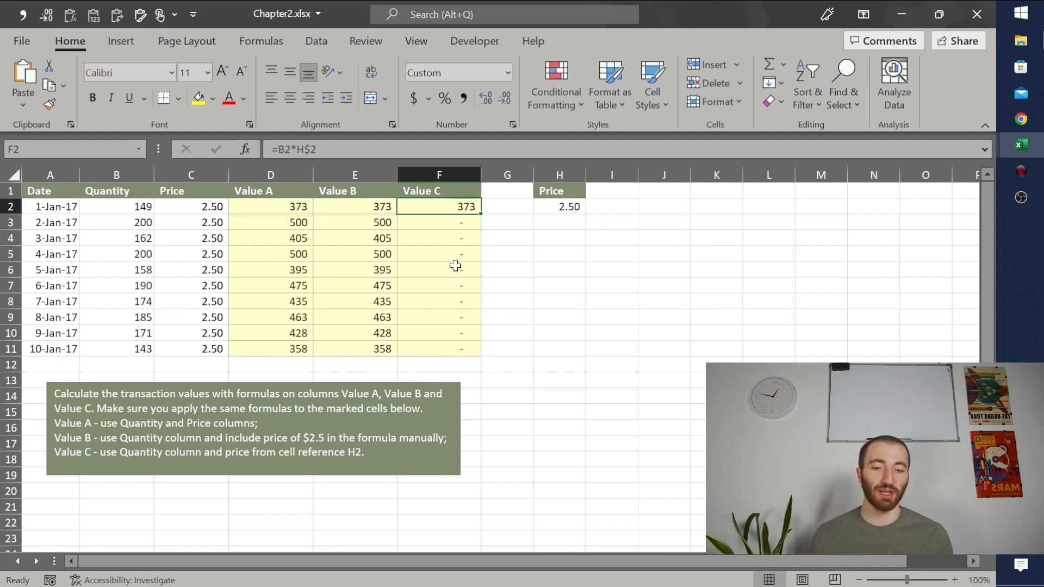
pyautogui.doubleClick(481, 215)
# Step: Check which quantity and price cells the refilled Value C formula in F5 refers to
pyautogui.click(435, 256)
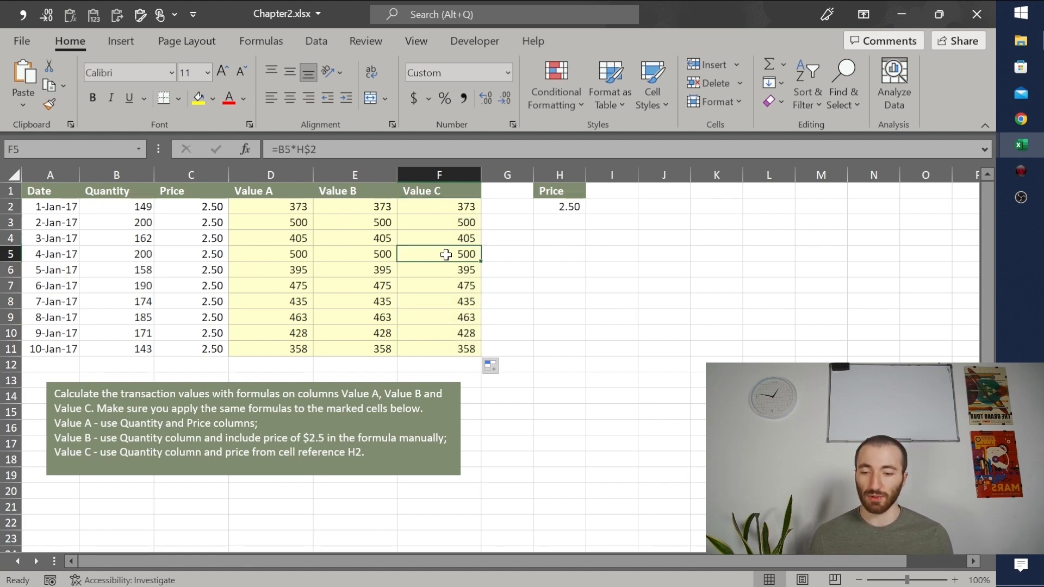
pyautogui.doubleClick(446, 254)
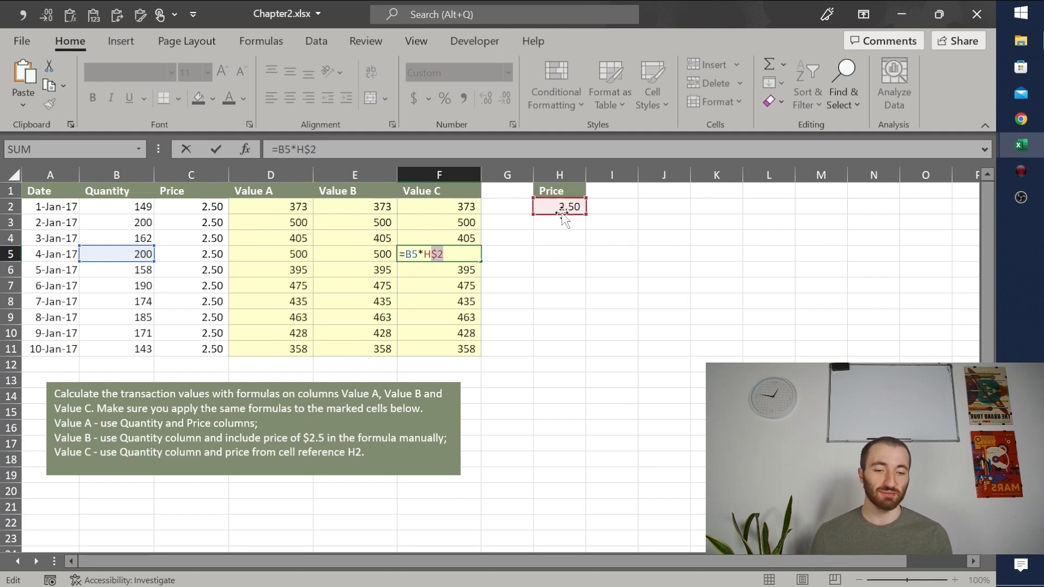
pyautogui.press('Right')
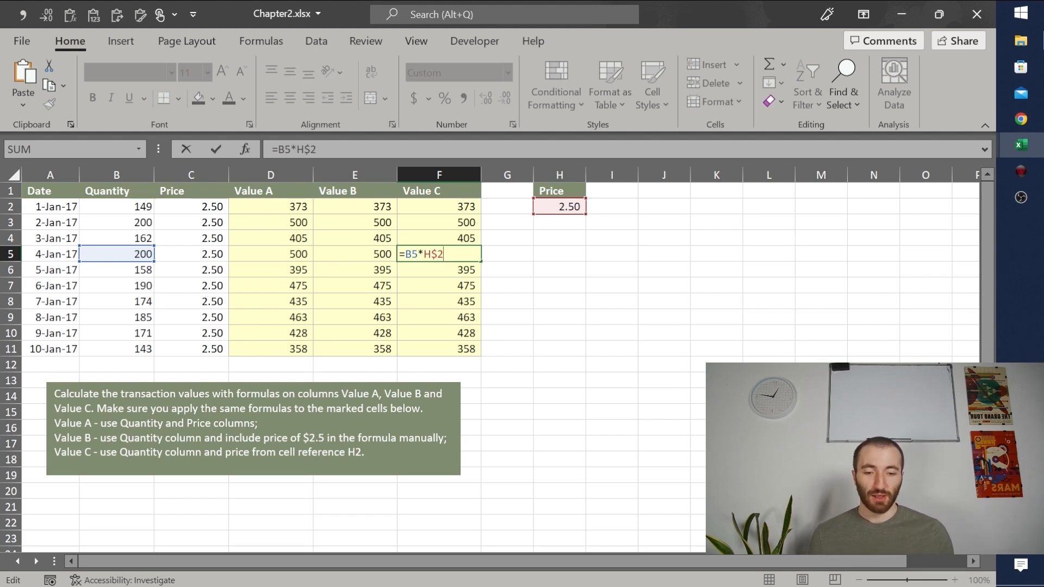
pyautogui.press('Return')
pyautogui.click(502, 191)
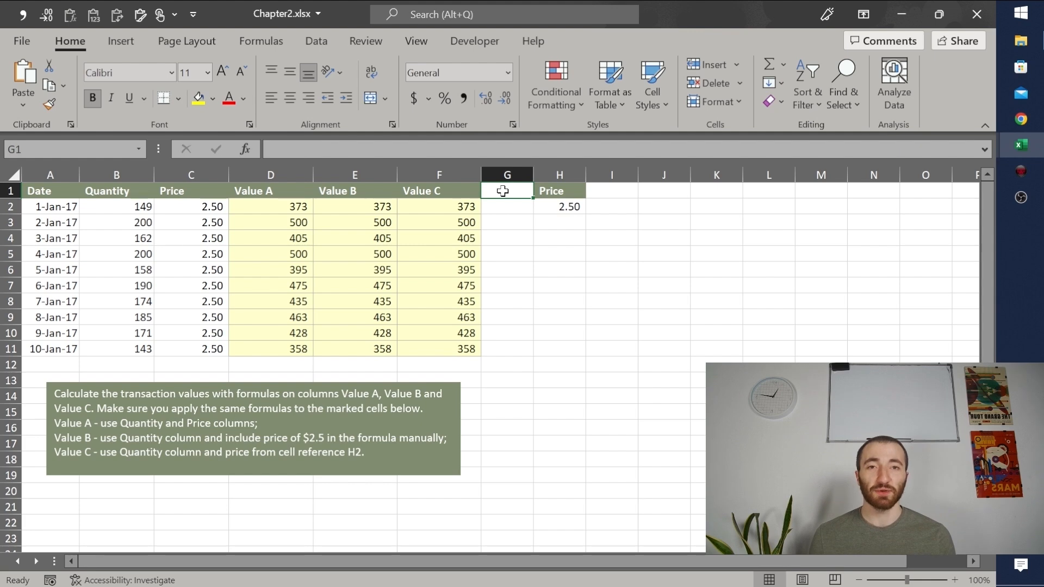